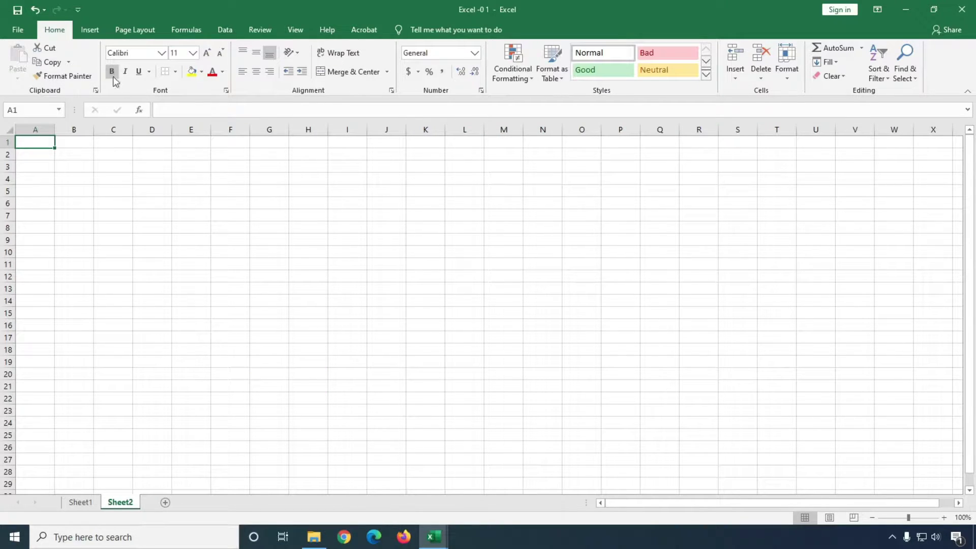
- Switch to the Insert ribbon above the empty Sheet2 worksheet
click(89, 30)
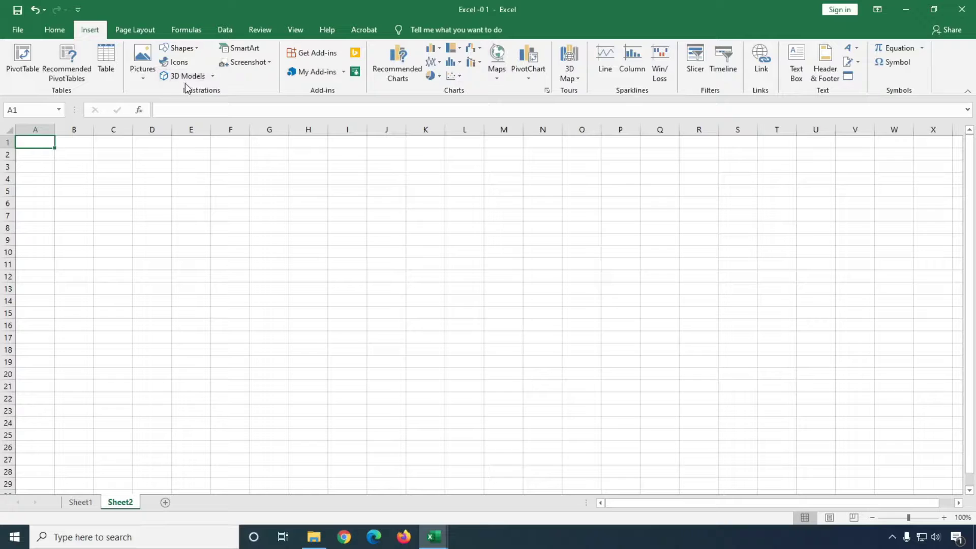
- Draw a straight line shape from about C2 to F6, sized 0.87" by 2.15"
click(197, 48)
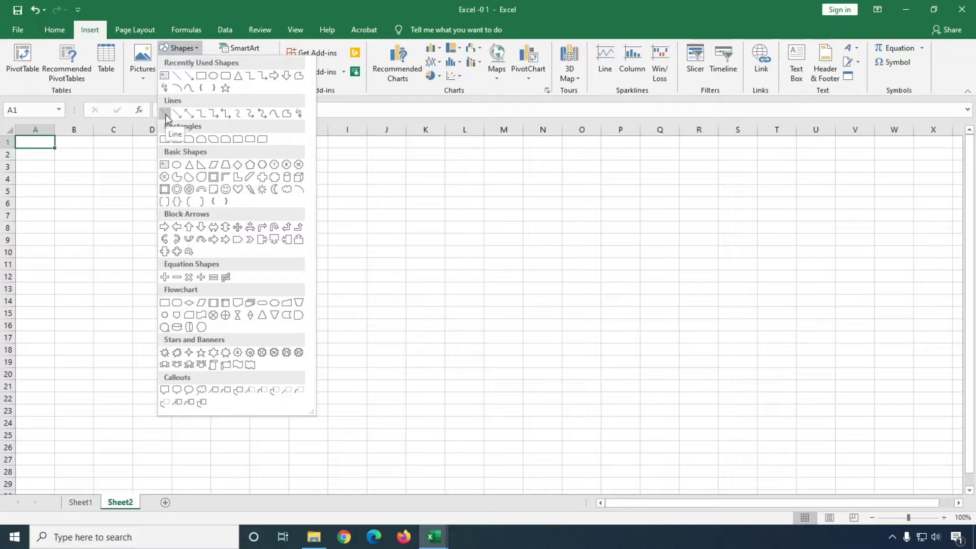
click(164, 114)
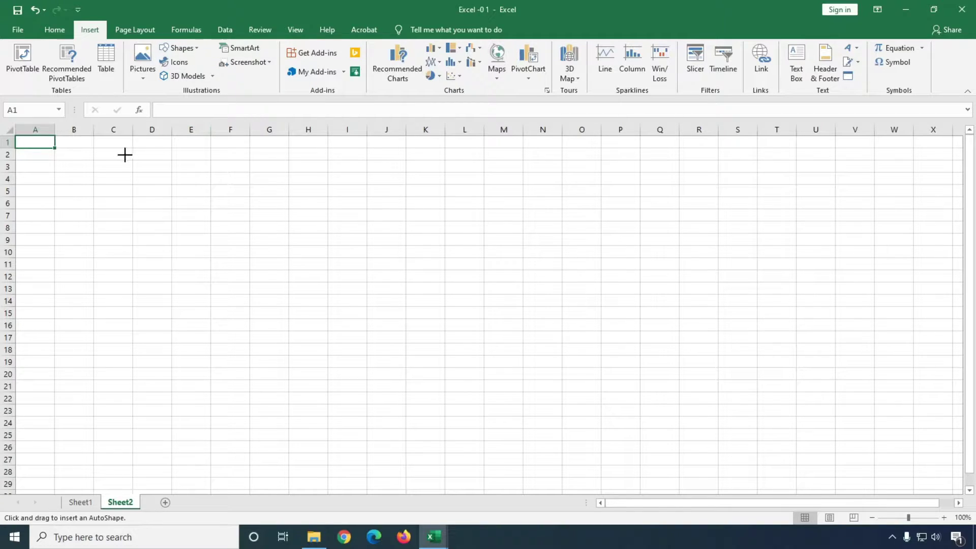
drag(124, 155, 161, 282)
mouse_move(160, 281)
mouse_down()
mouse_move(217, 202)
mouse_move(247, 205)
mouse_up()
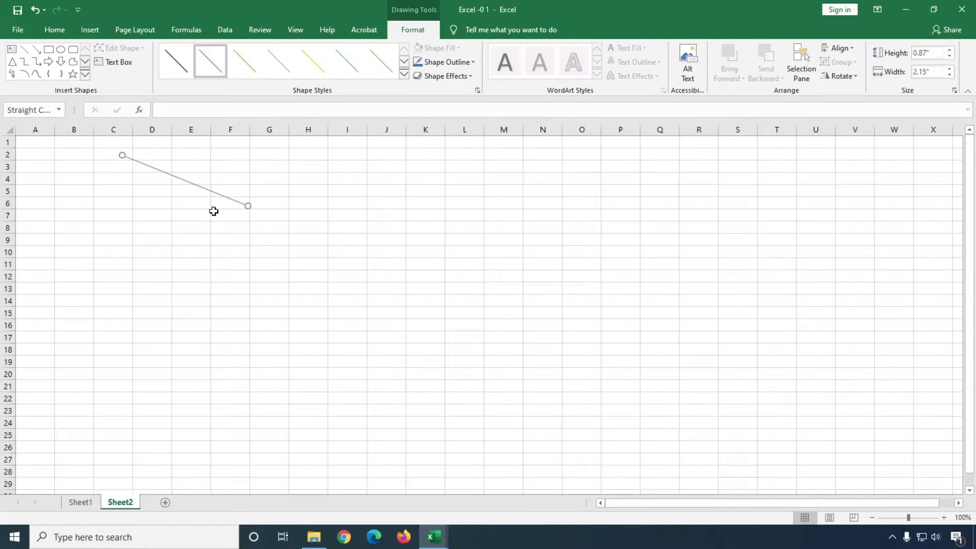
- Try black, orange, green and thick black shape styles, settling on a light grey dashed preset
click(181, 64)
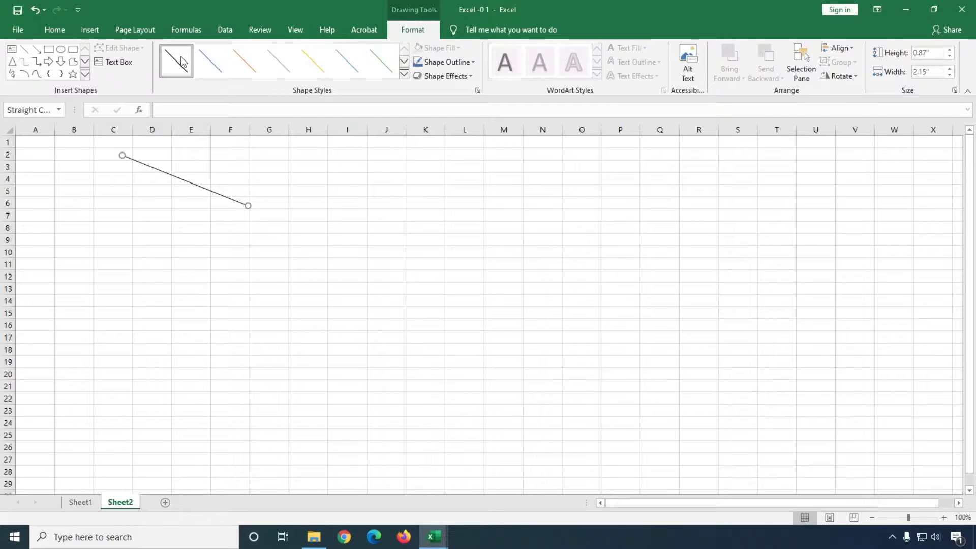
click(245, 66)
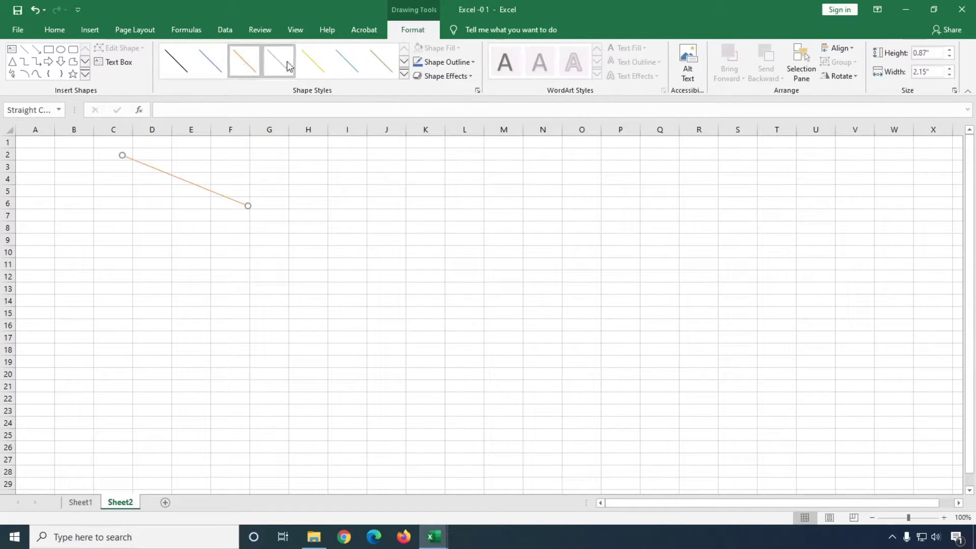
click(381, 62)
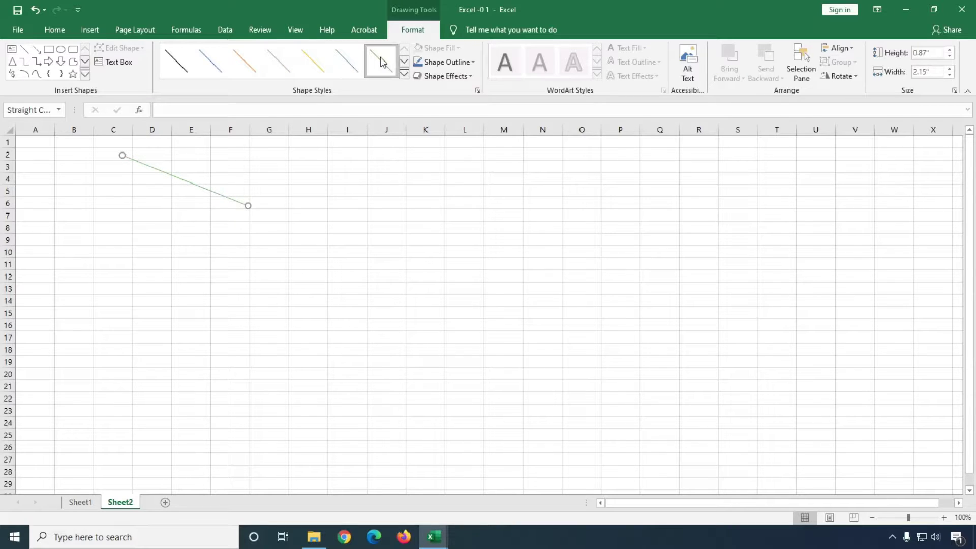
click(404, 75)
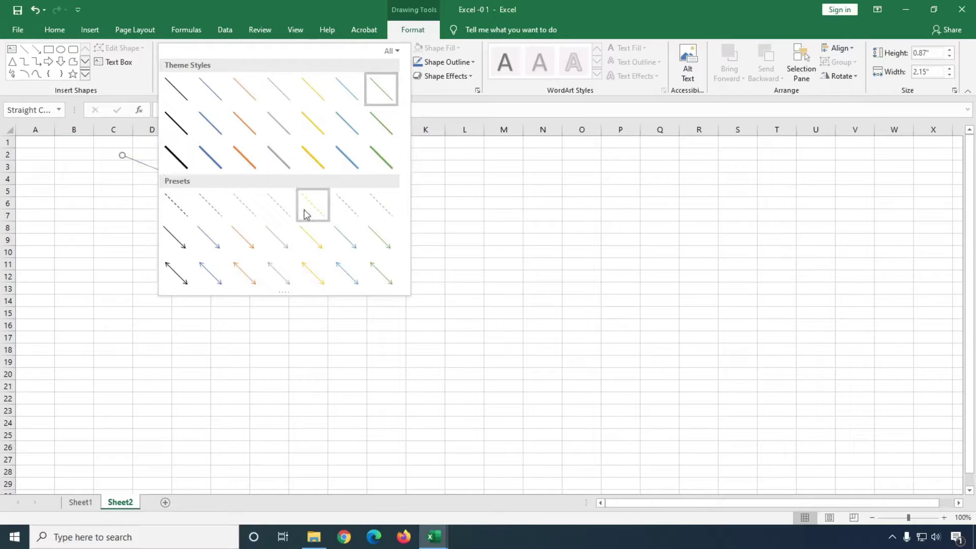
click(176, 158)
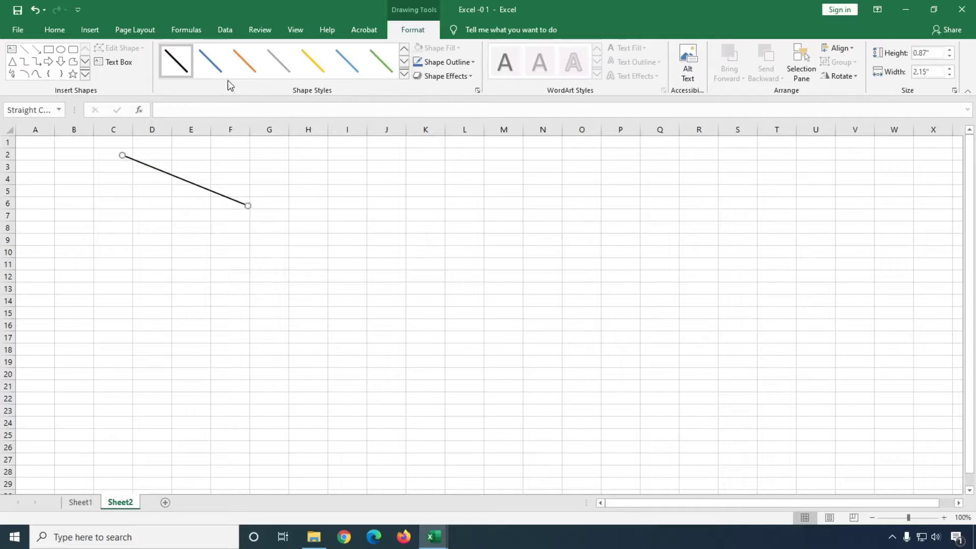
click(403, 75)
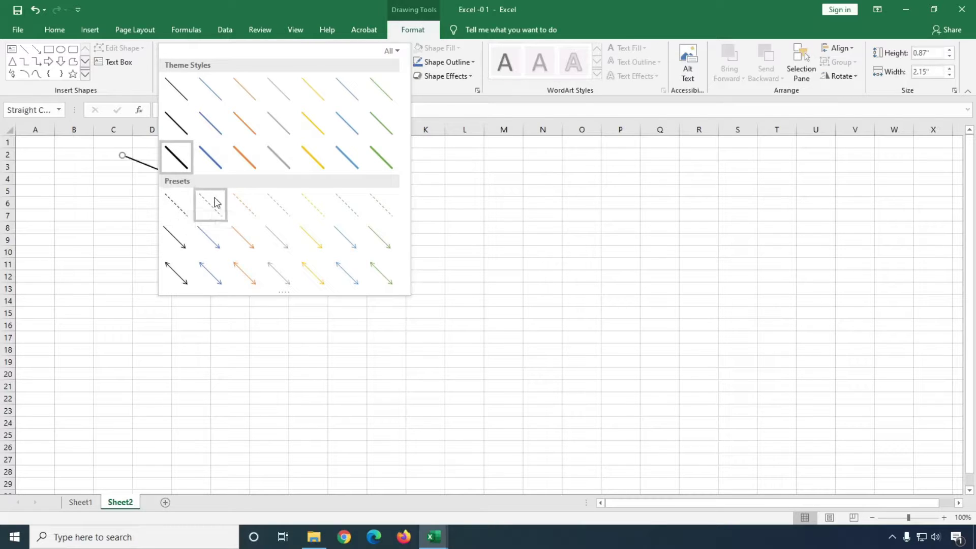
click(342, 212)
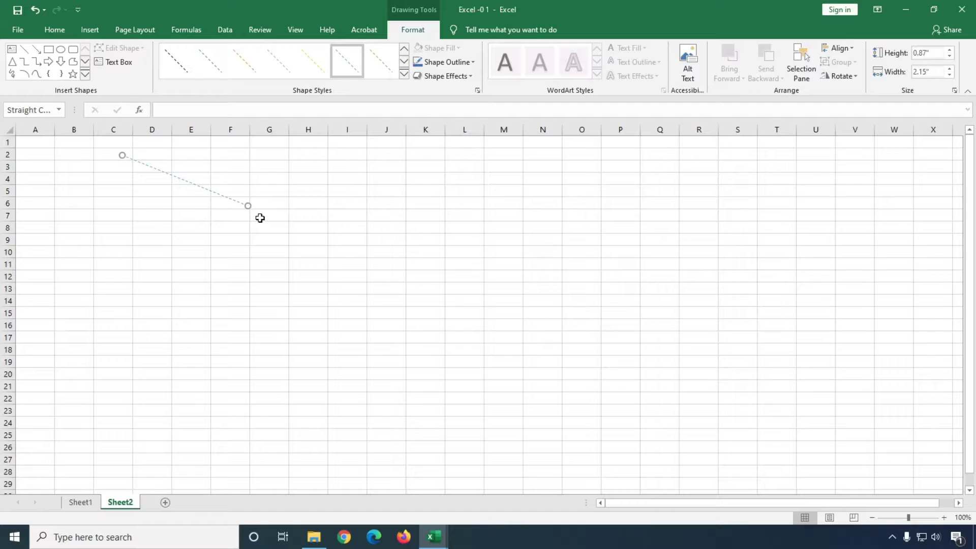
click(404, 74)
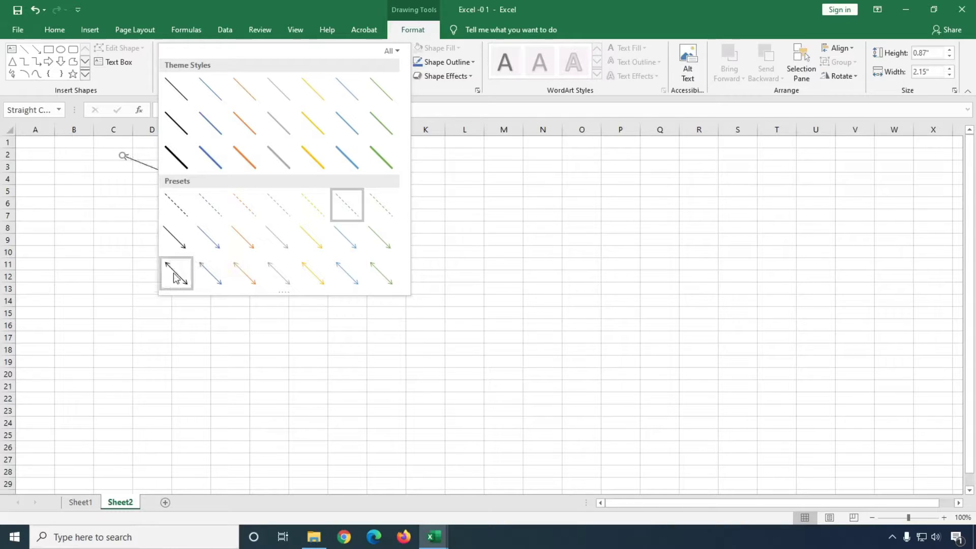
- Apply the blue double-headed arrow preset to the line and reselect it
click(207, 270)
click(254, 216)
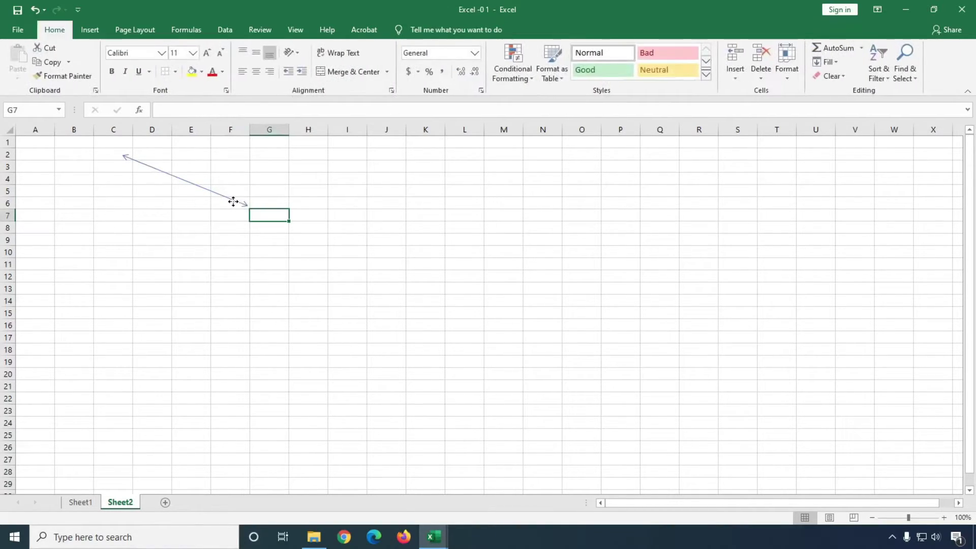
click(135, 161)
mouse_move(248, 205)
mouse_down()
mouse_move(234, 200)
mouse_move(247, 205)
mouse_up()
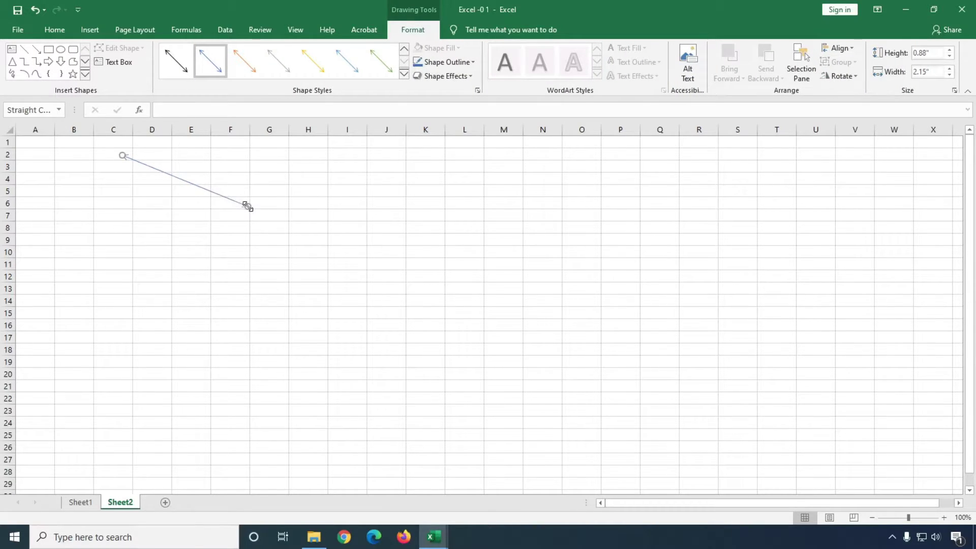
- Give the line a thin blue theme style, then delete it from the sheet
click(404, 76)
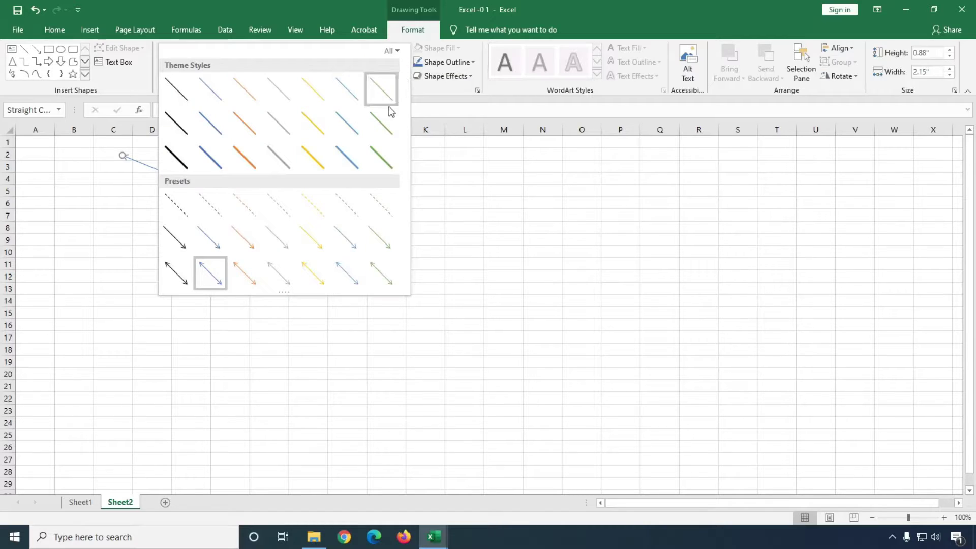
click(206, 93)
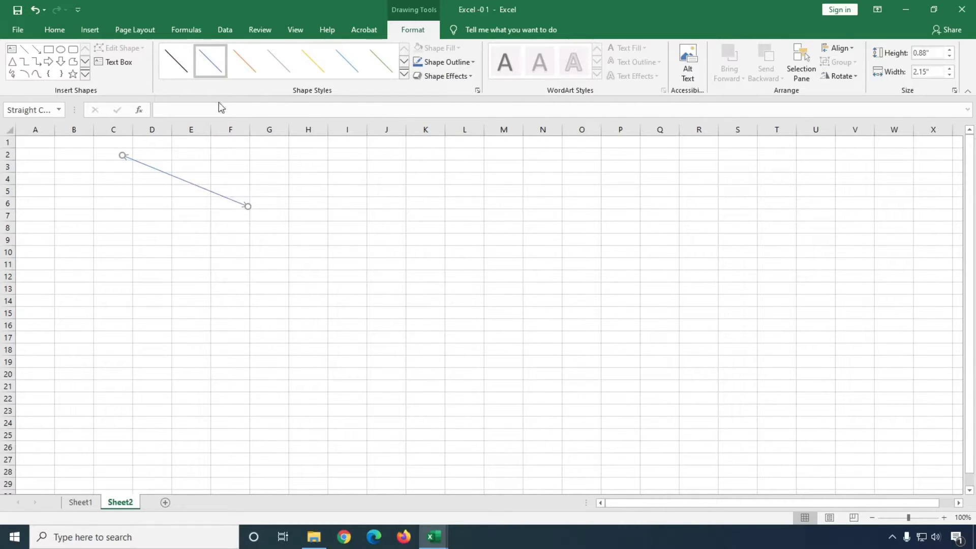
click(236, 166)
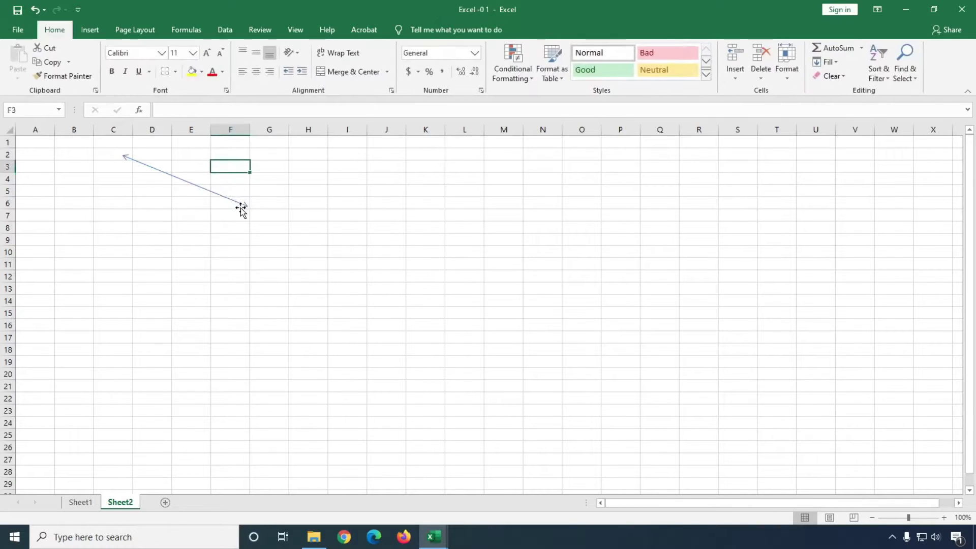
click(241, 208)
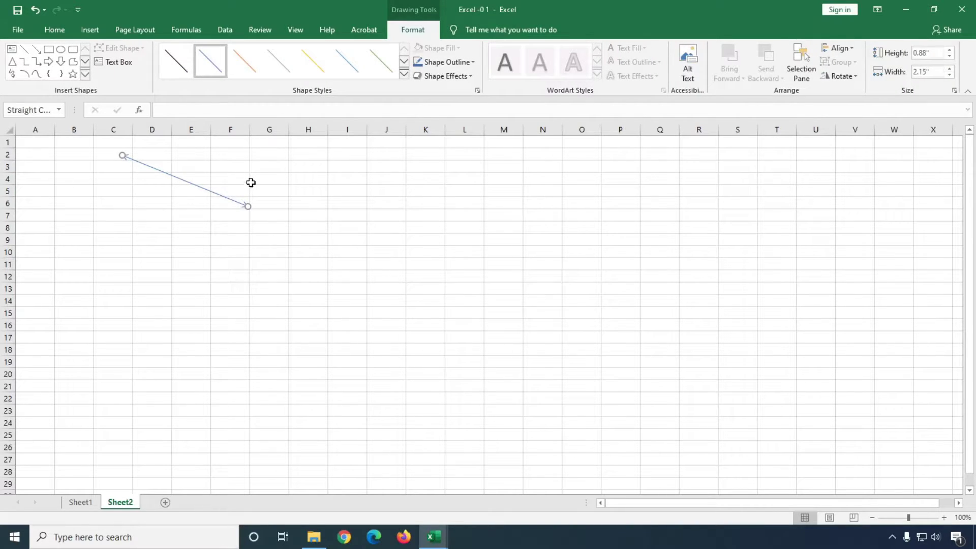
key(Delete)
- Draw a new straight line from about D3 to J10 on Sheet2
click(89, 29)
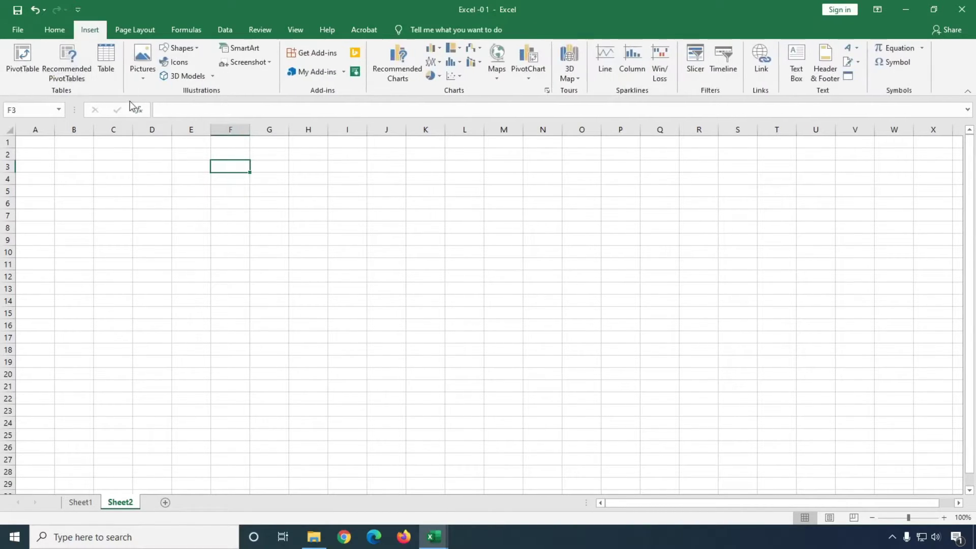
click(179, 48)
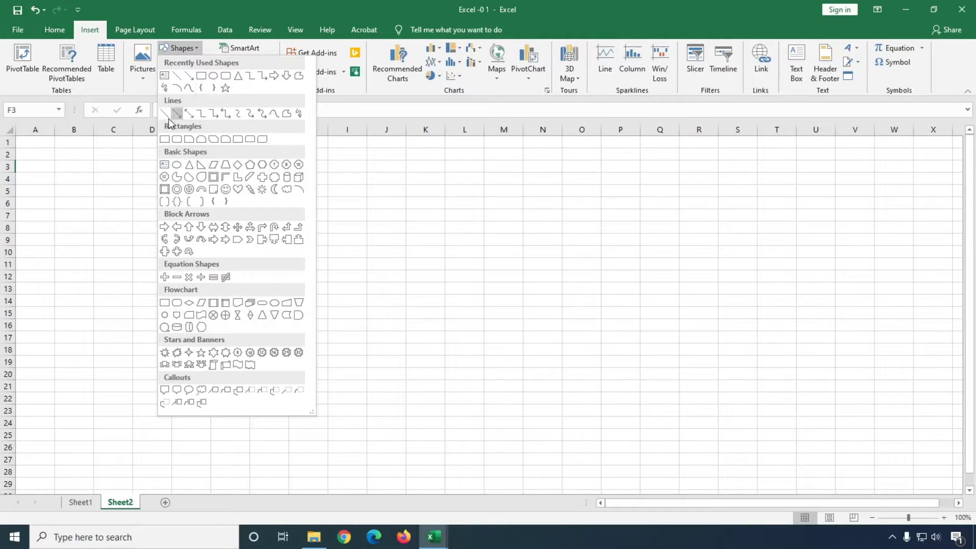
click(165, 113)
drag(140, 168, 405, 252)
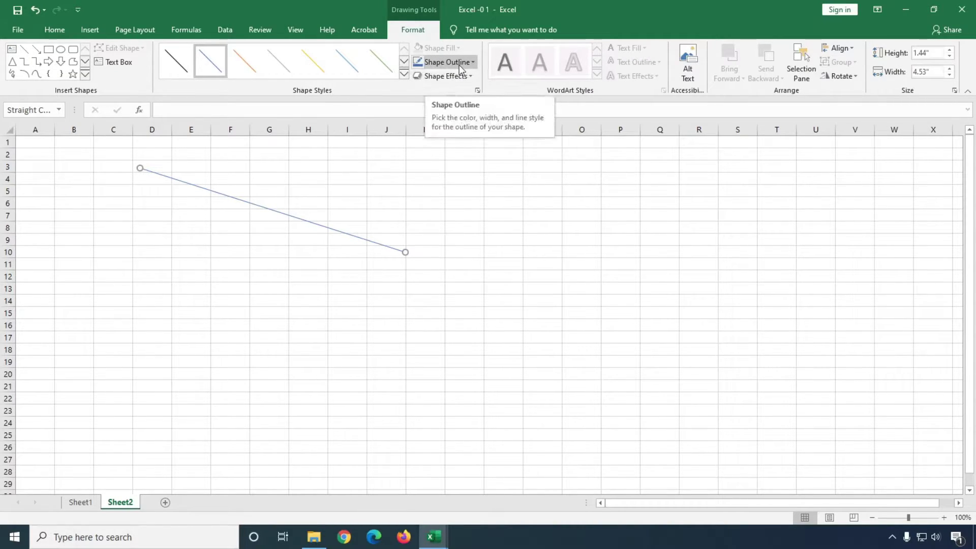
- Set the line's outline weight to 4½ pt
click(474, 64)
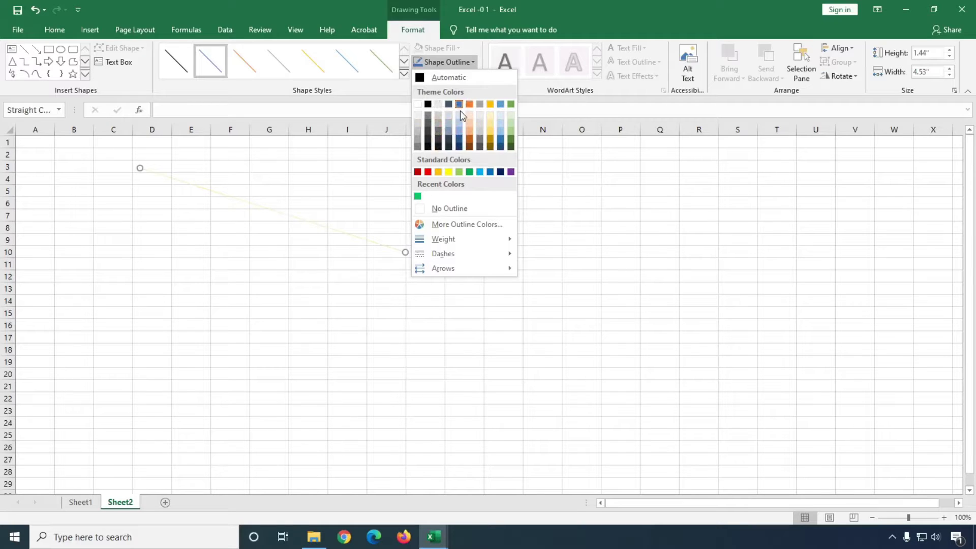
mouse_move(450, 238)
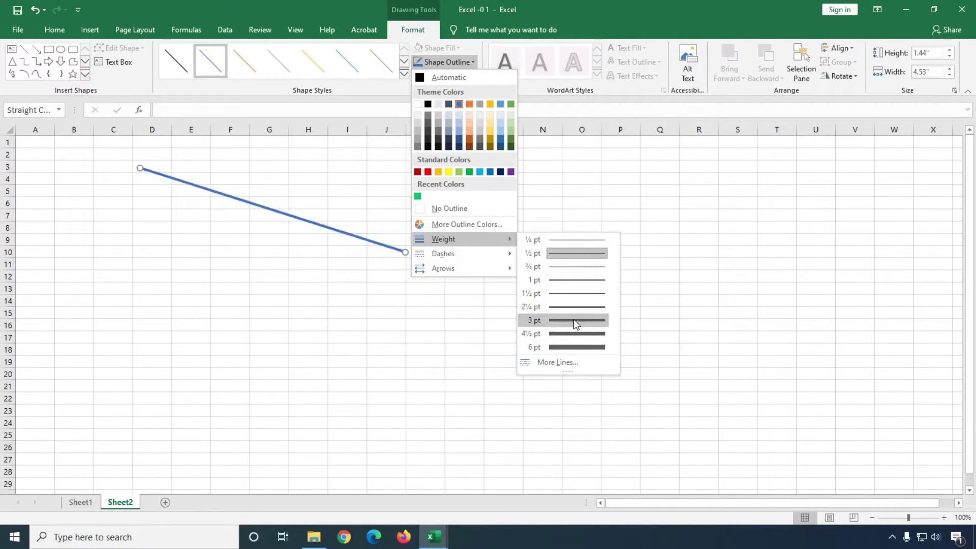
click(577, 333)
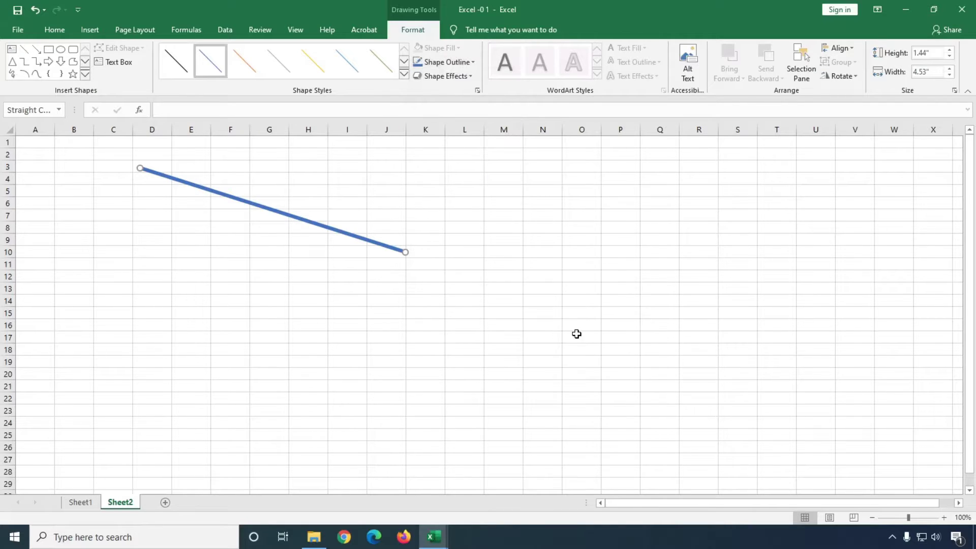
click(466, 65)
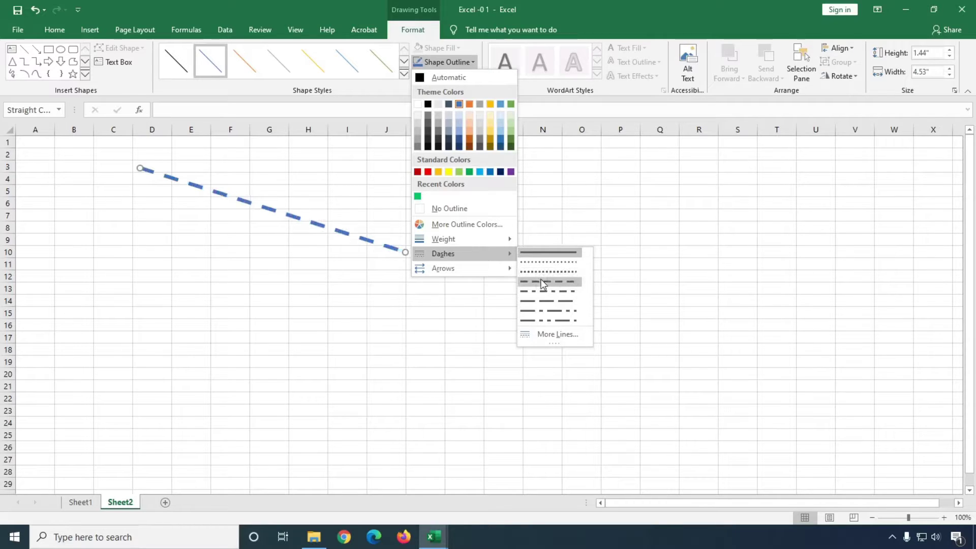
- Switch the line to a gradient stroke and make the third stop green at 77%
click(544, 334)
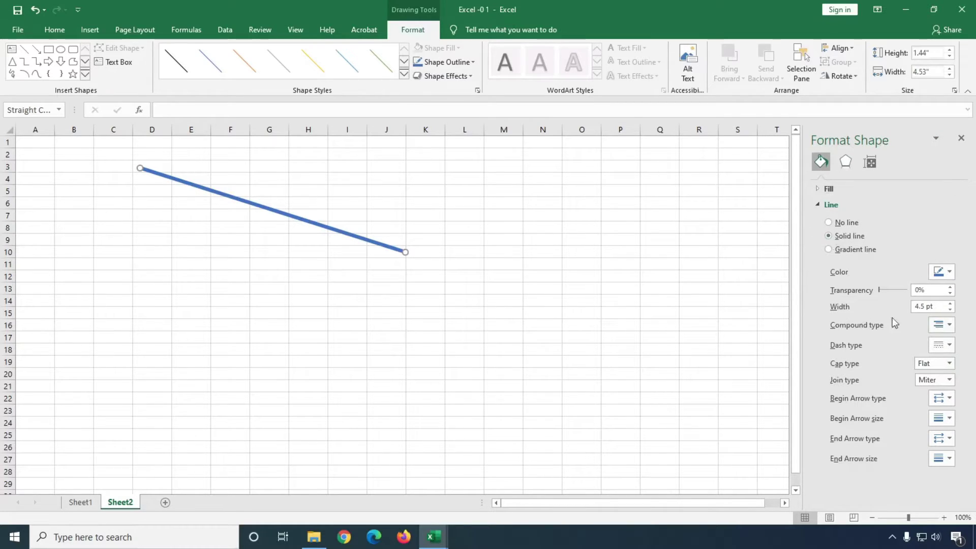
click(829, 249)
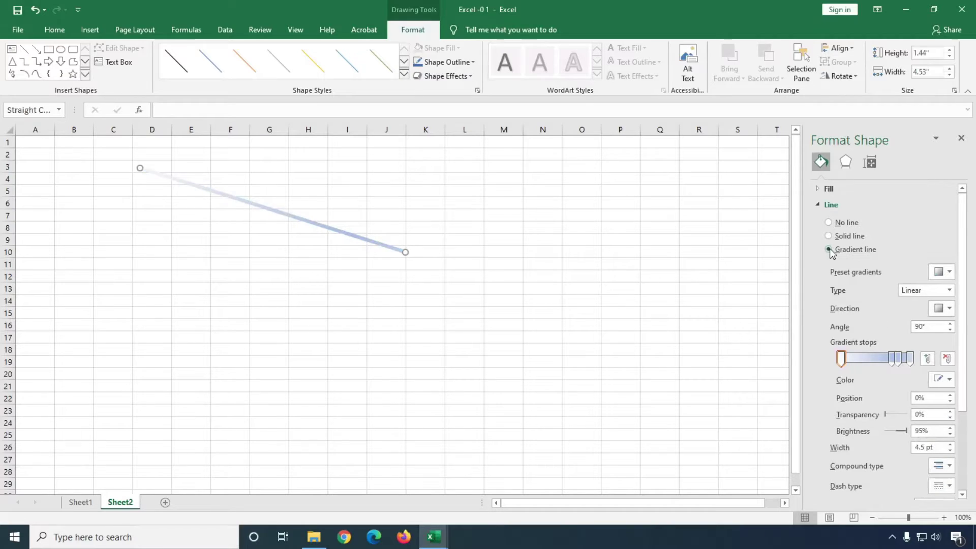
mouse_move(889, 359)
mouse_down()
mouse_move(875, 358)
mouse_move(885, 363)
mouse_up()
click(897, 358)
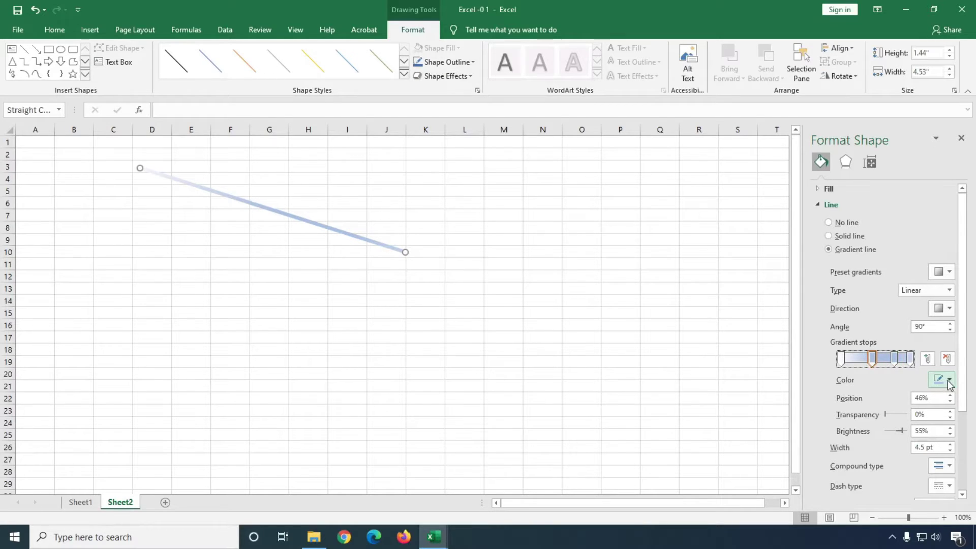
click(948, 381)
click(896, 359)
drag(899, 360, 892, 360)
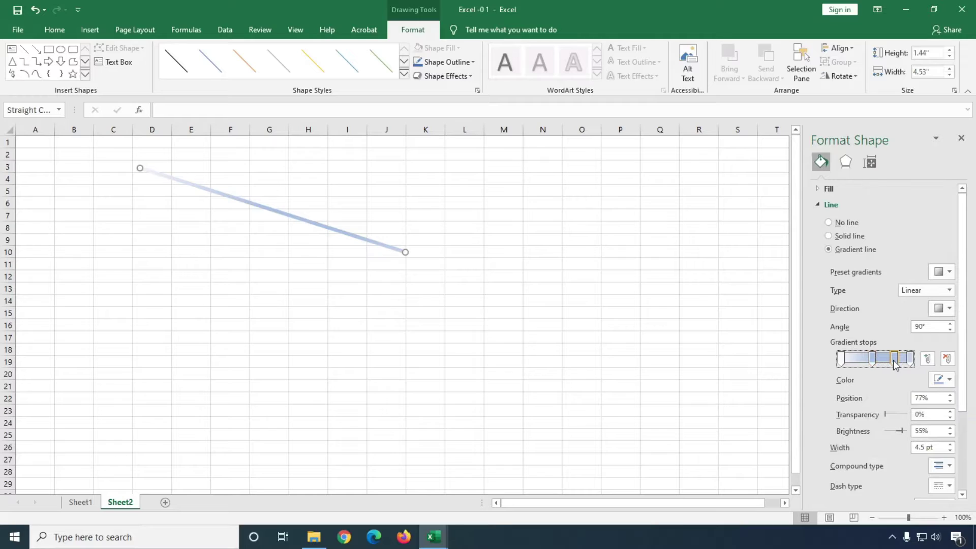
click(944, 379)
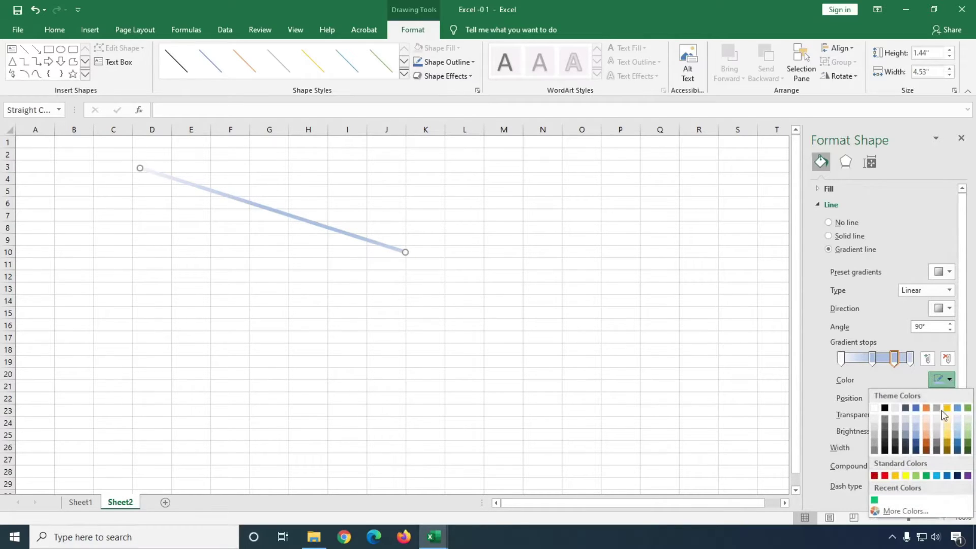
click(926, 475)
- Recolour the other gradient stops: the last one teal, the second red, the first gold
click(909, 357)
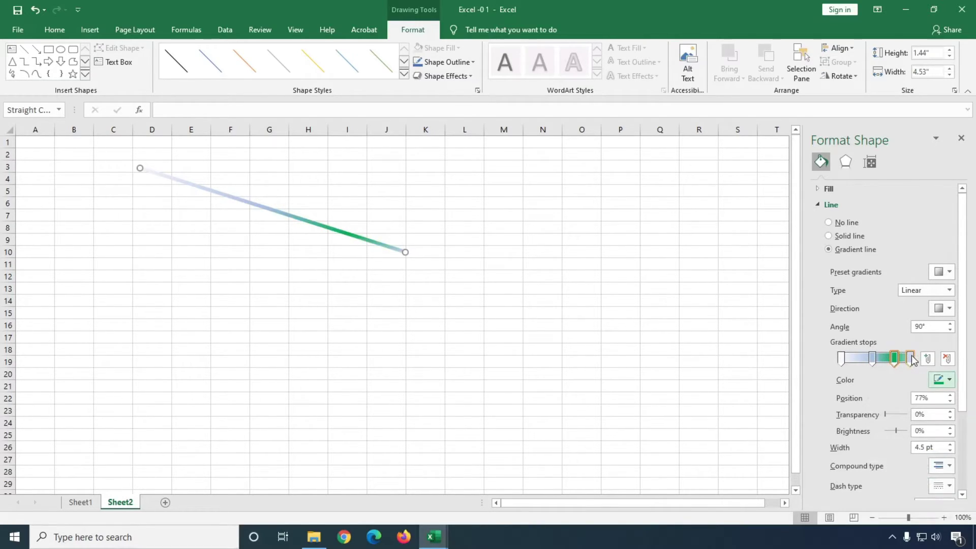
click(945, 380)
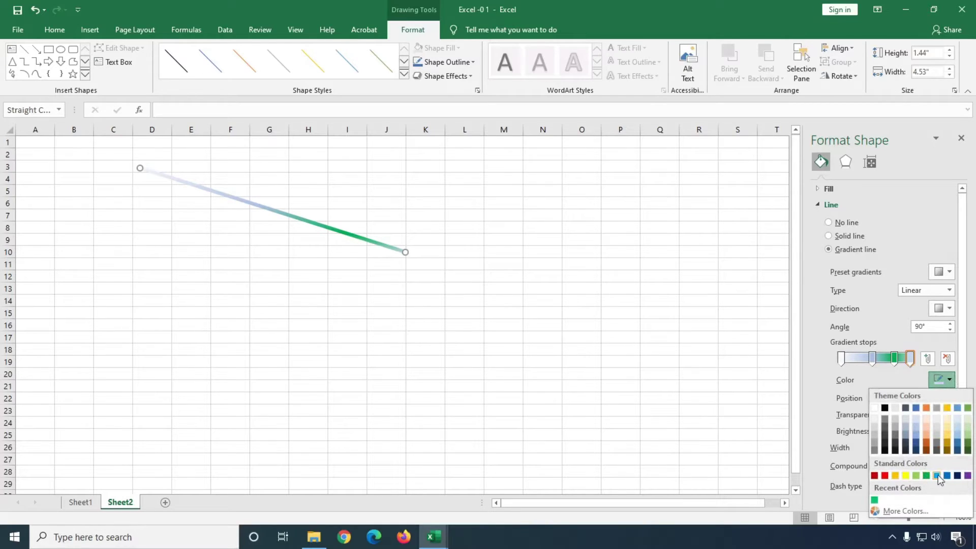
click(937, 475)
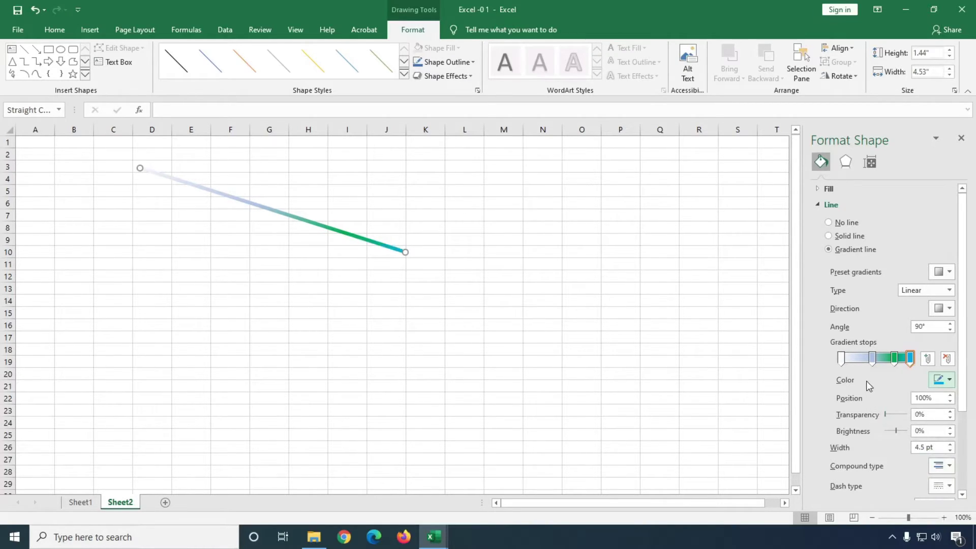
click(871, 359)
click(949, 380)
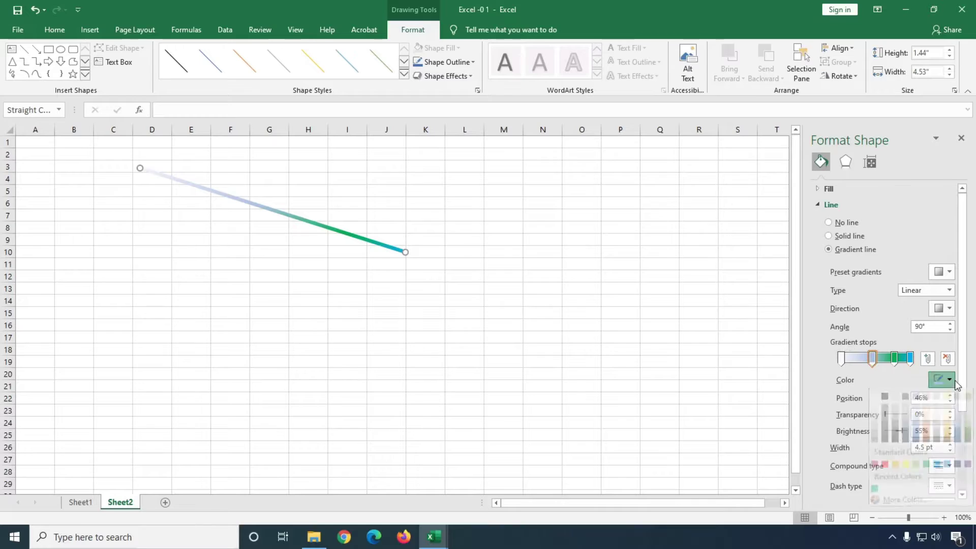
click(885, 475)
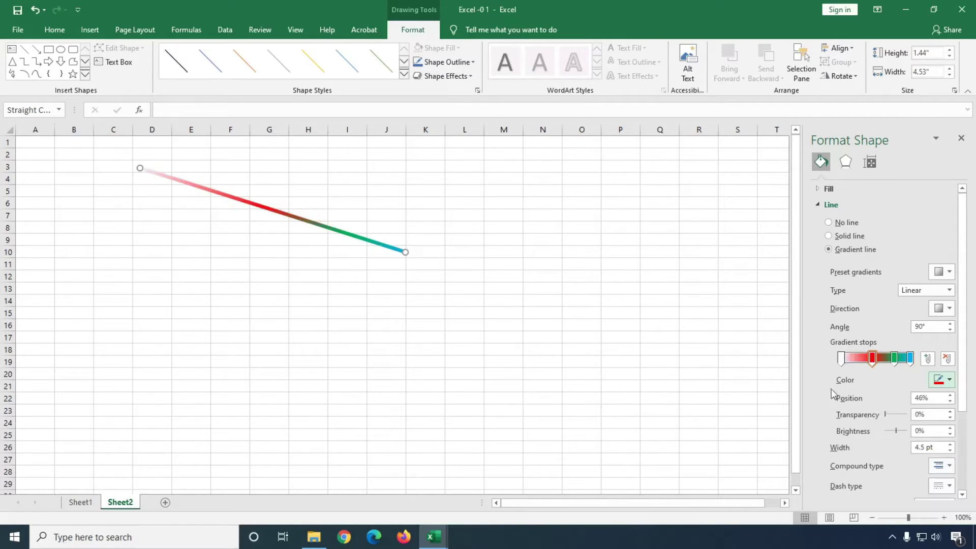
click(840, 358)
click(943, 380)
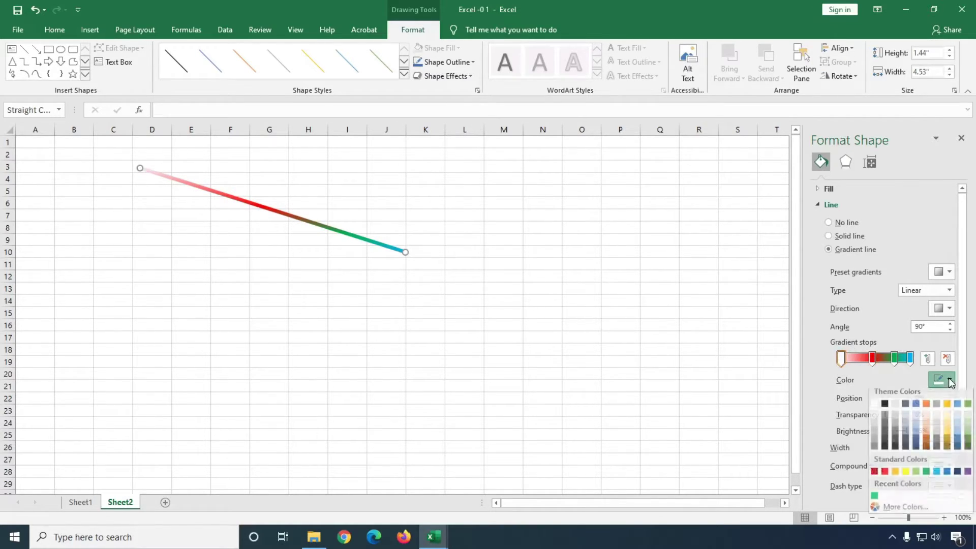
click(947, 408)
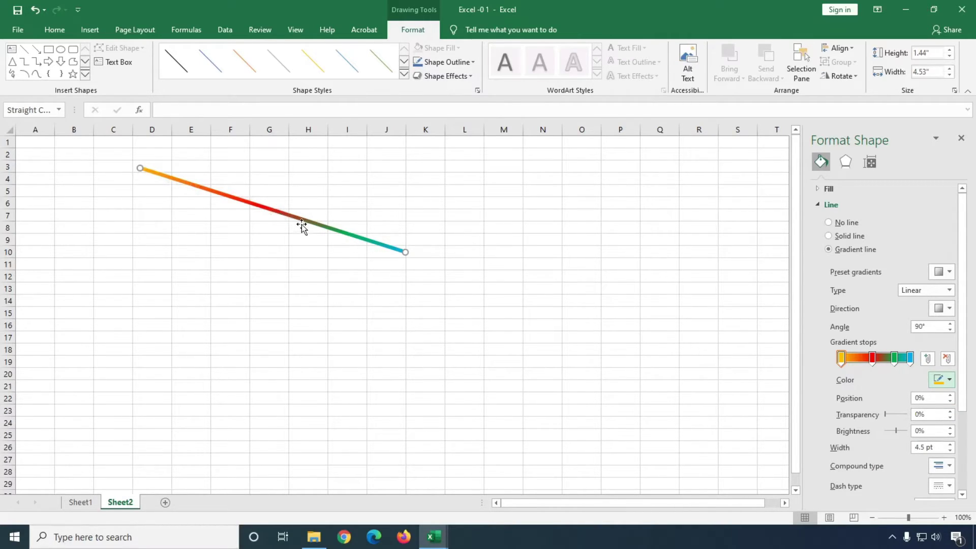
- Make the line a solid darker-blue stroke with a double compound type, keeping the dash solid
click(829, 236)
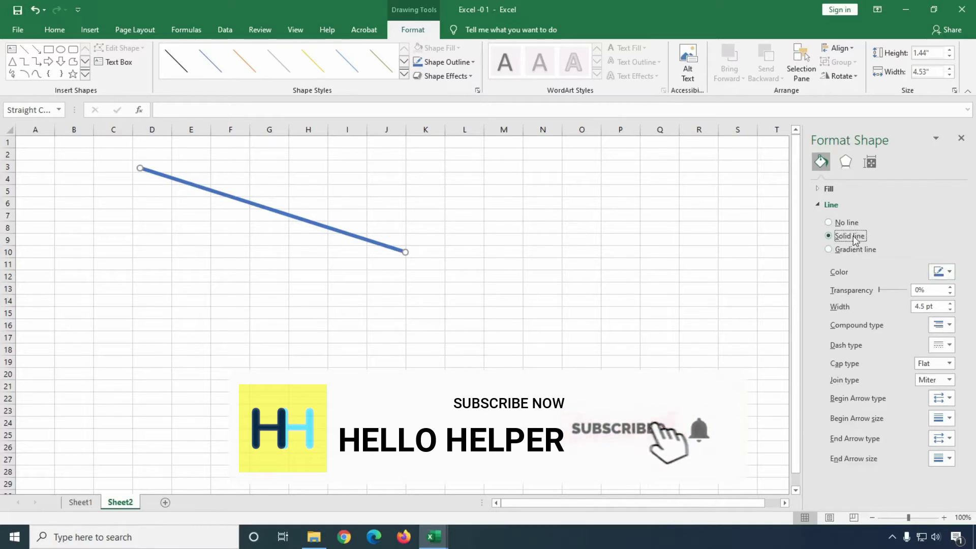
click(946, 276)
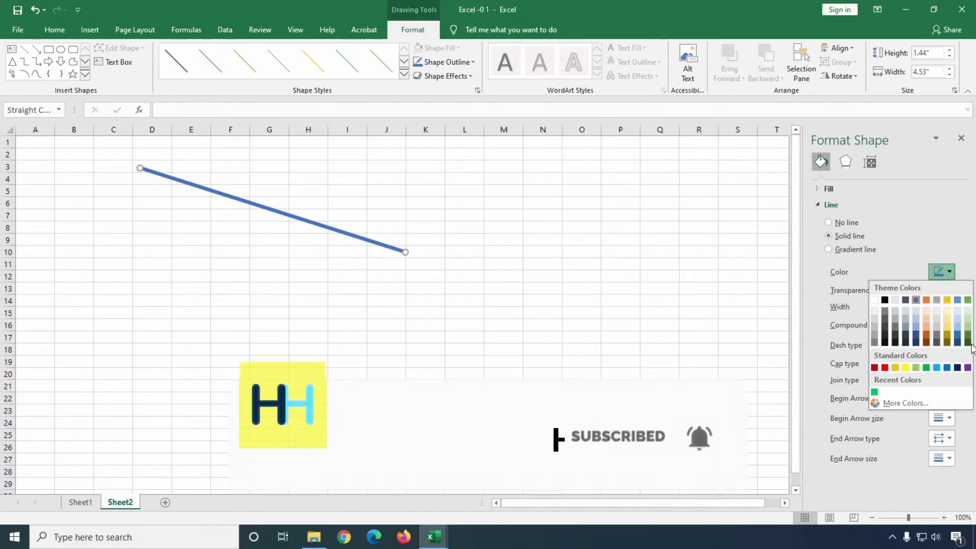
click(914, 332)
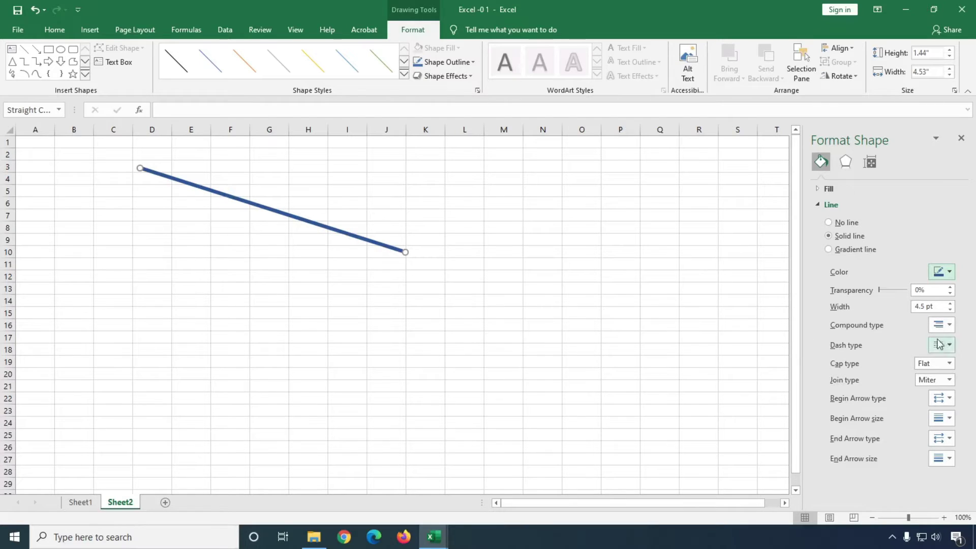
click(948, 326)
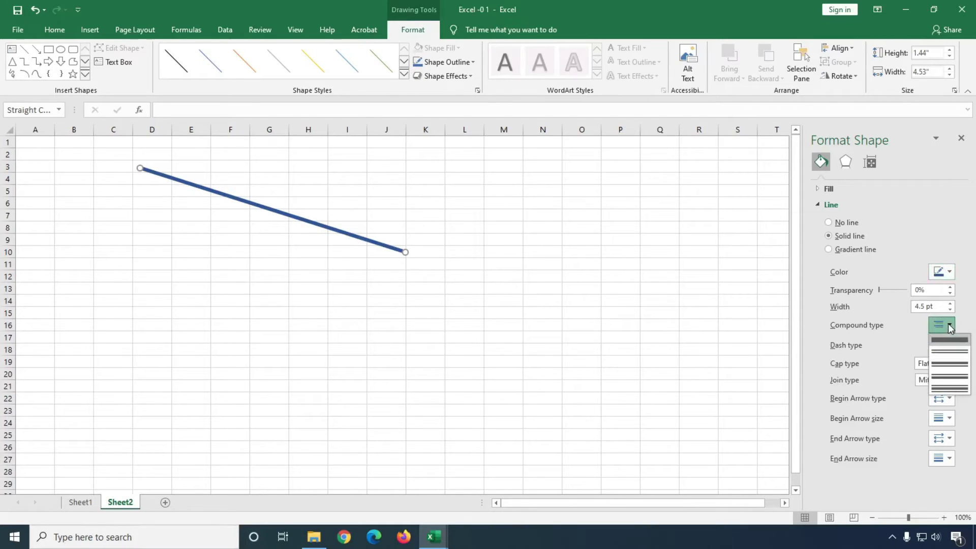
click(947, 352)
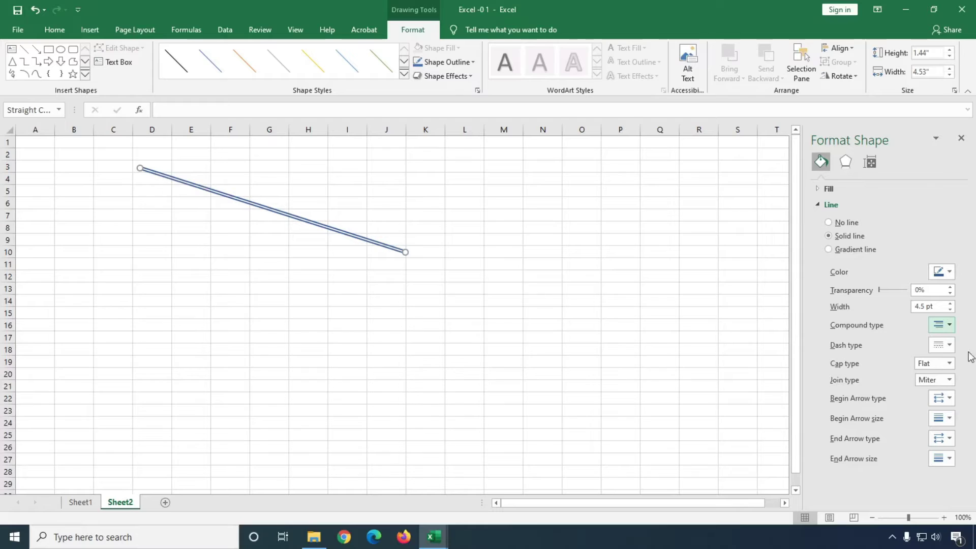
click(948, 325)
click(945, 379)
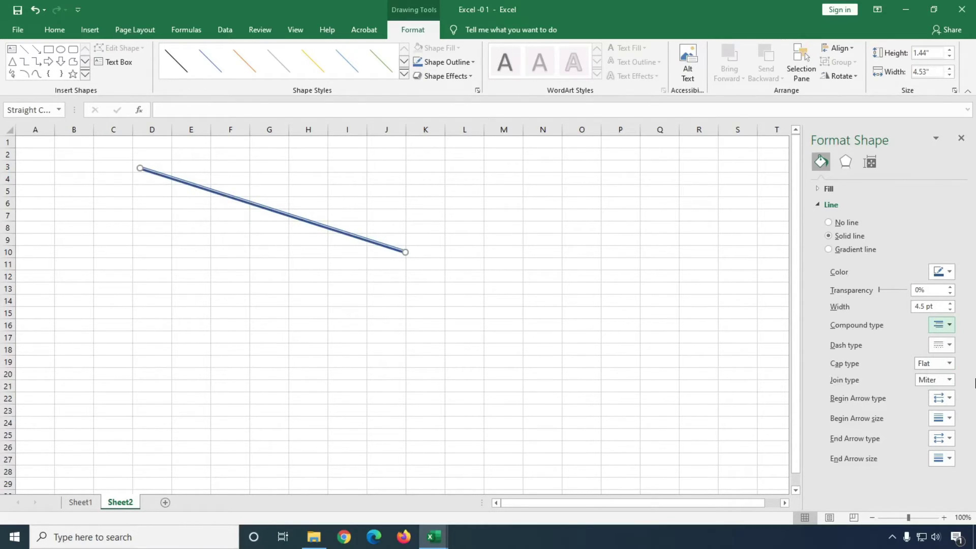
click(947, 330)
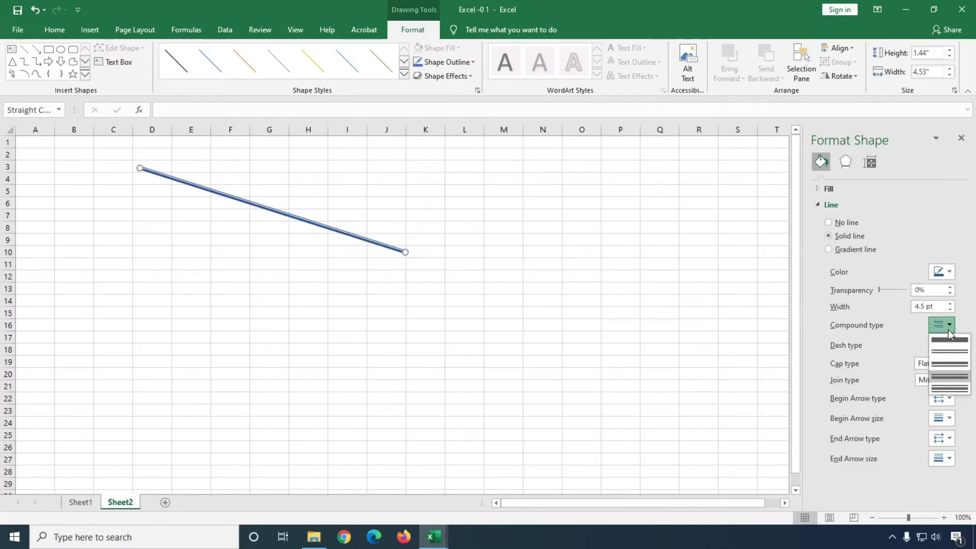
click(948, 351)
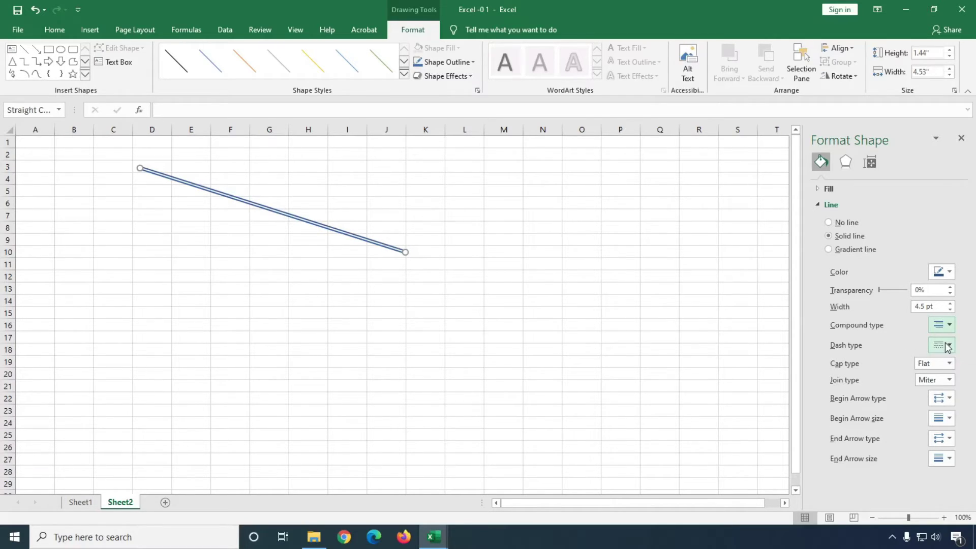
click(948, 347)
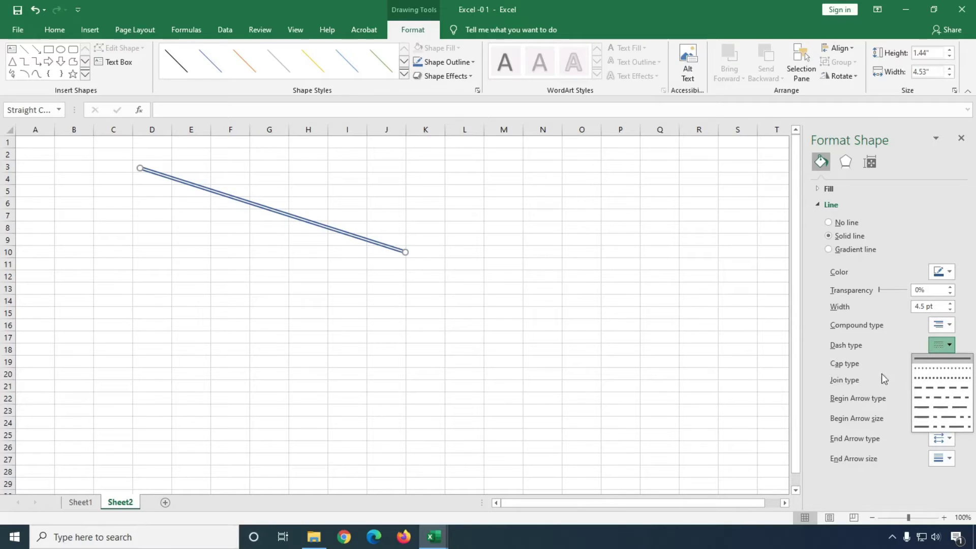
click(845, 361)
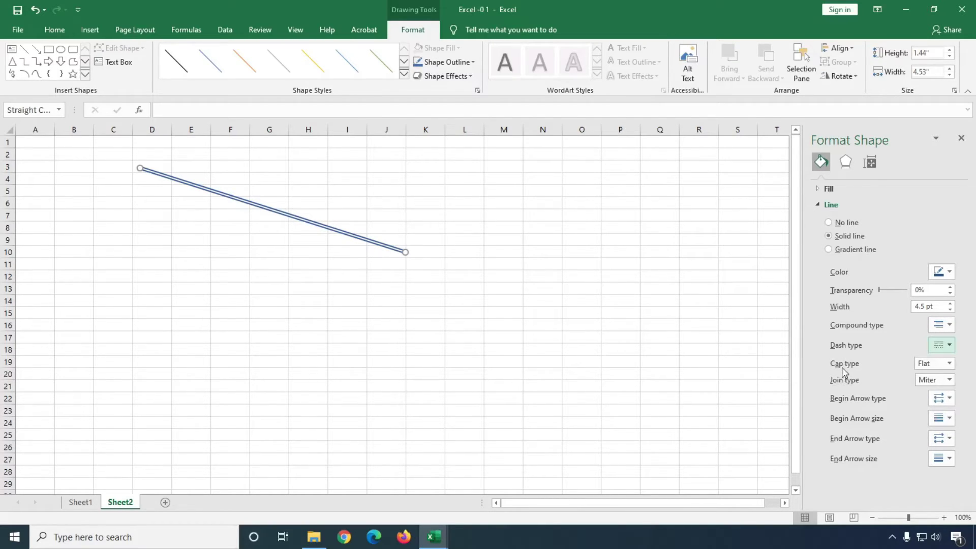
- Try square end caps on the line, then change its cap type to Round
click(948, 365)
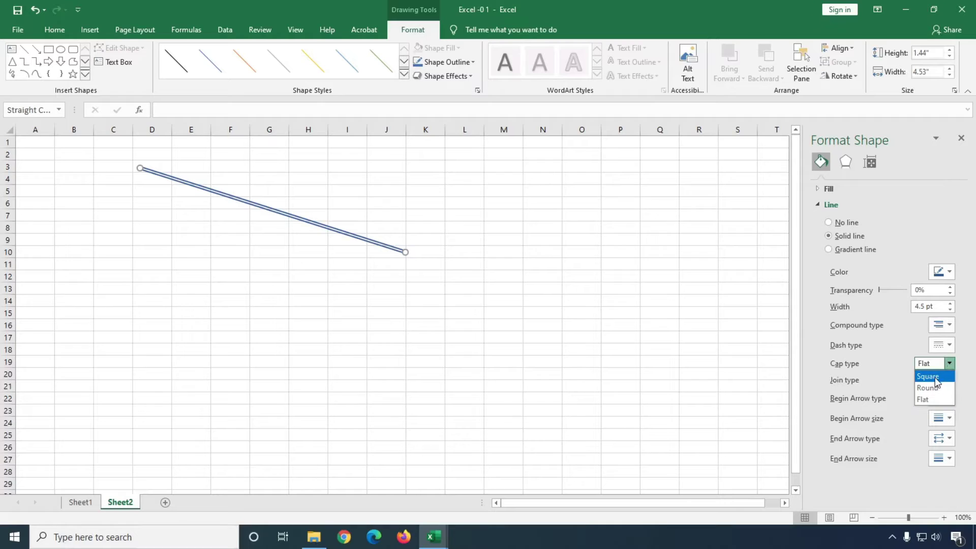
click(934, 377)
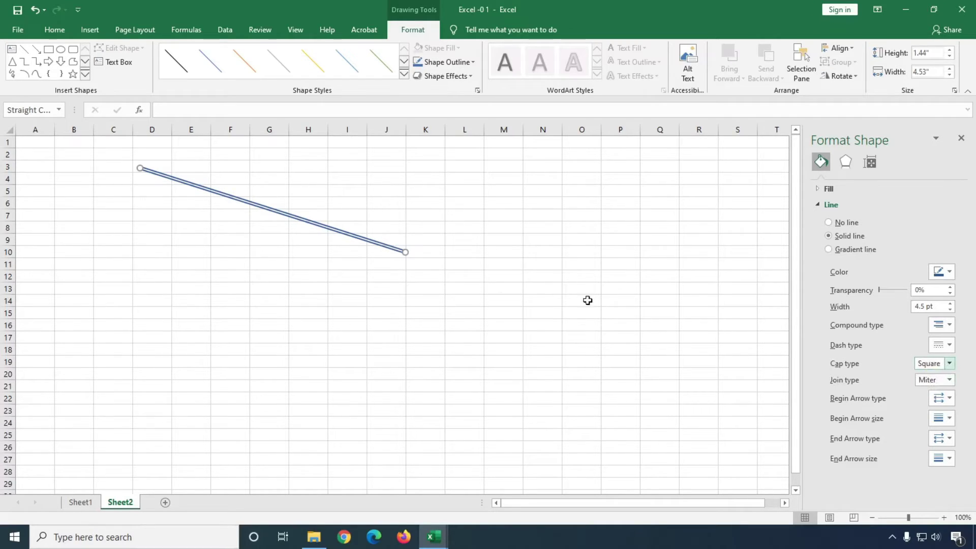
click(422, 252)
click(448, 295)
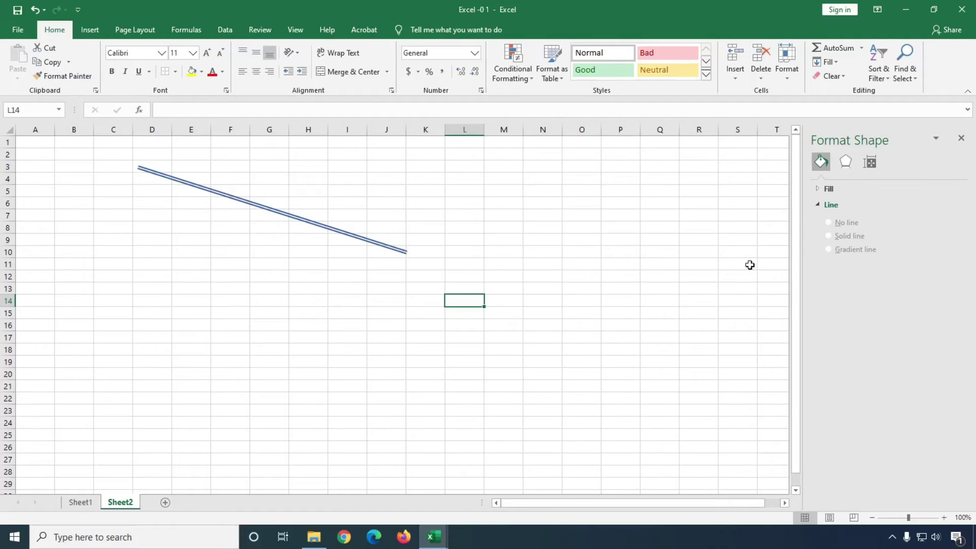
click(315, 223)
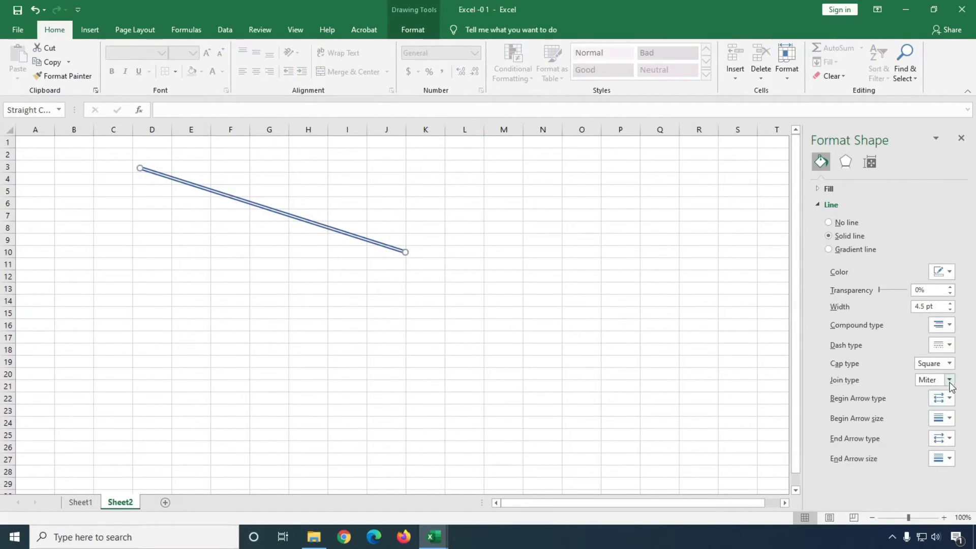
click(948, 364)
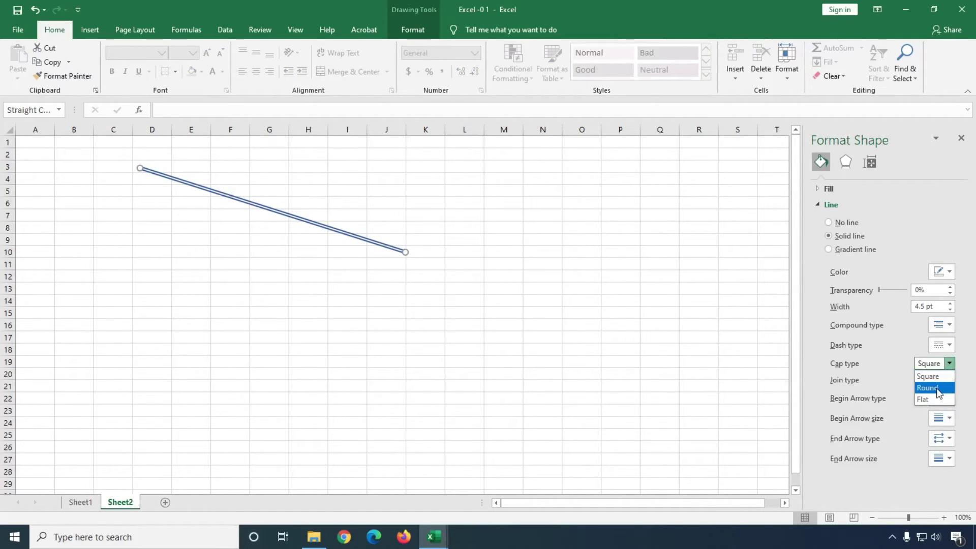
click(937, 389)
click(395, 300)
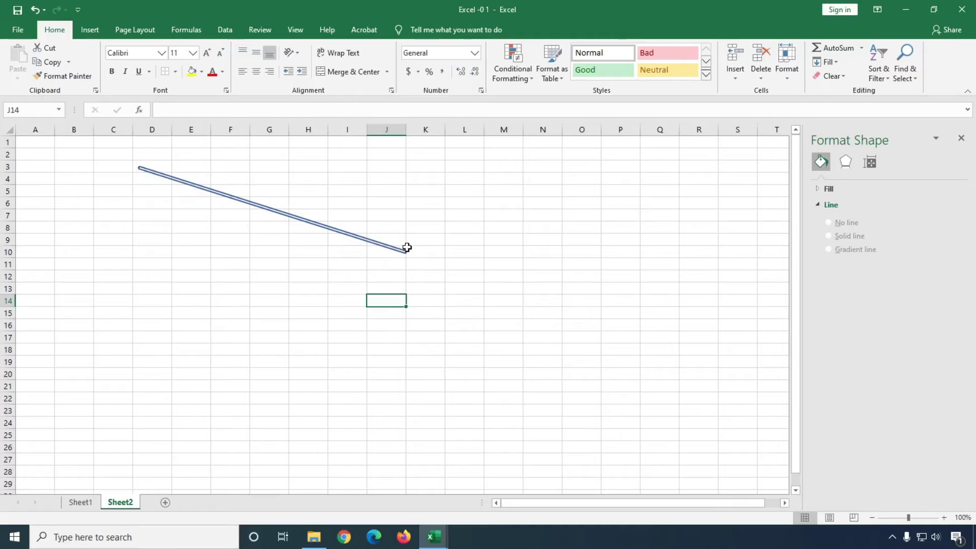
- Give the line 20% transparency and, after overshooting to 6.5 pt, a 5.5 pt width
click(367, 242)
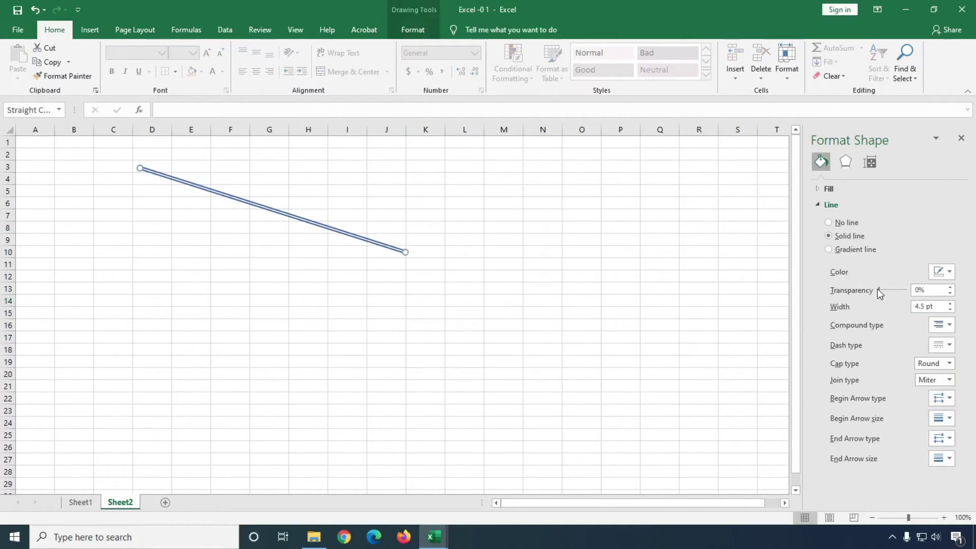
mouse_move(878, 290)
mouse_down()
mouse_move(895, 289)
mouse_move(883, 288)
mouse_up()
click(950, 309)
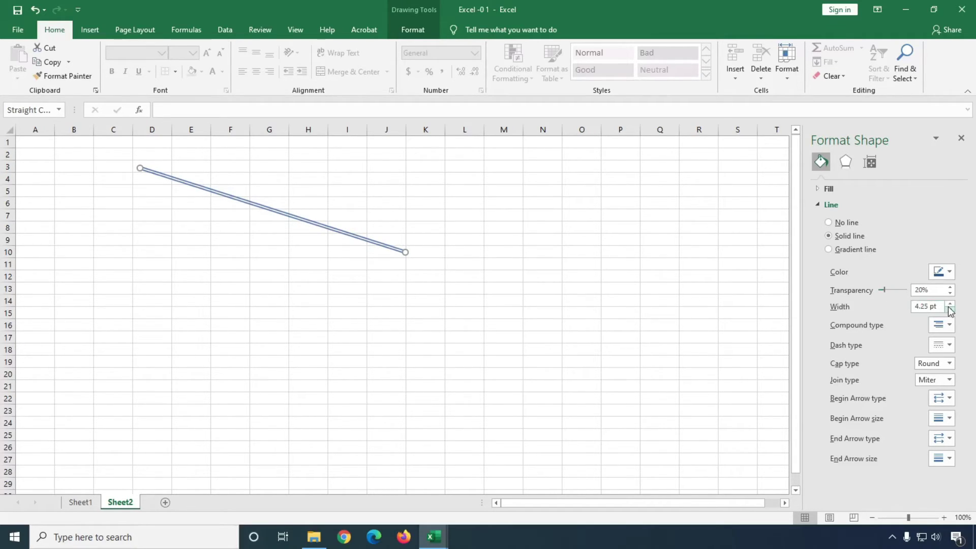
click(950, 303)
click(950, 303)
click(950, 303)
click(950, 303)
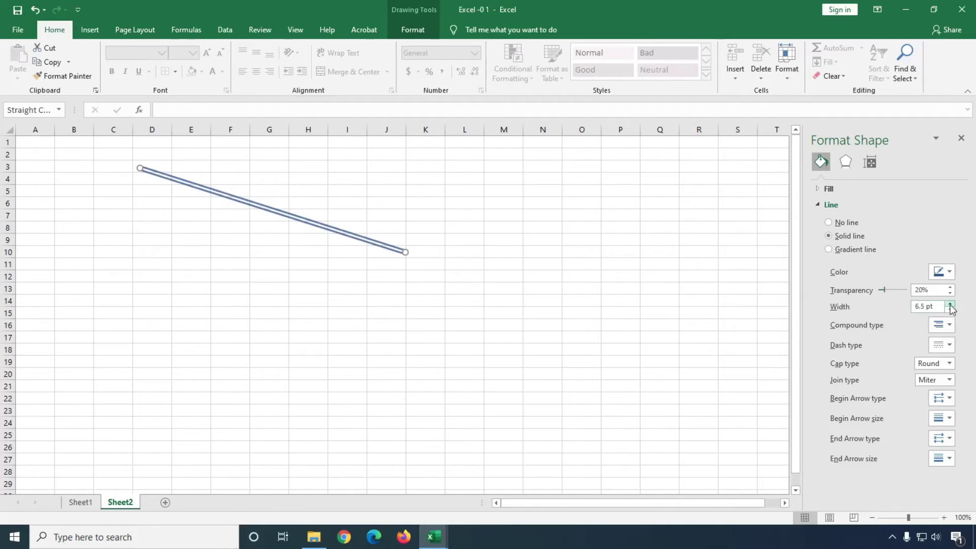
click(949, 304)
click(950, 309)
click(950, 309)
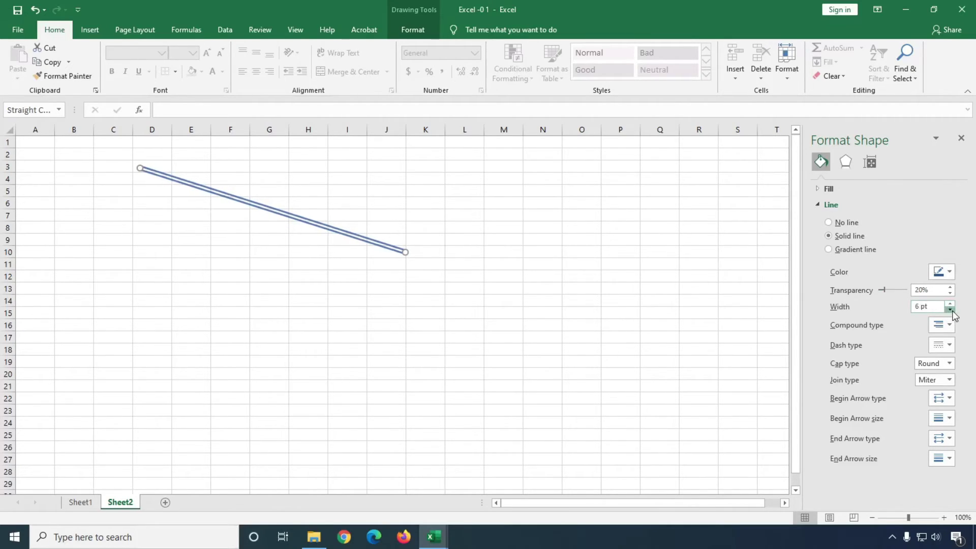
click(950, 309)
click(950, 309)
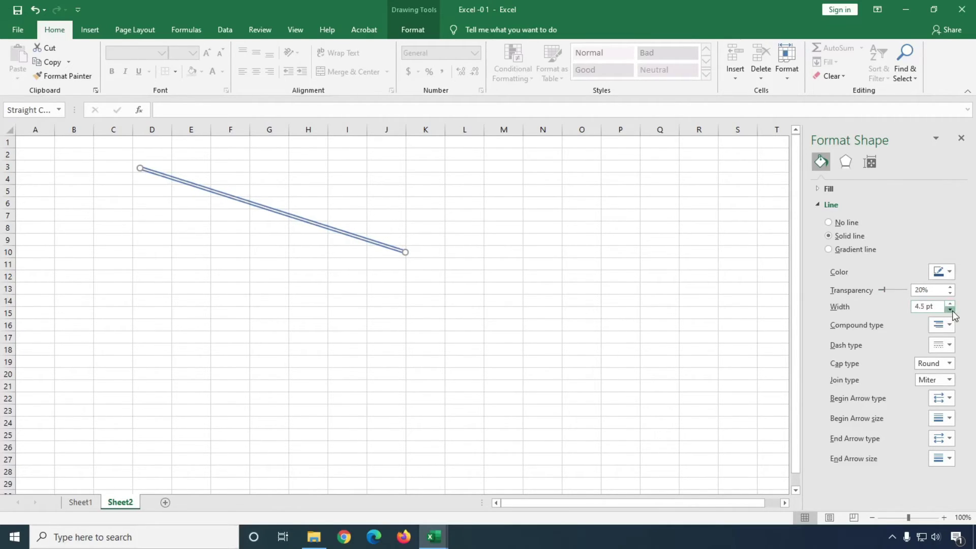
- Try an oval begin arrow, then give the line's starting end at D3 an arrowhead
click(951, 402)
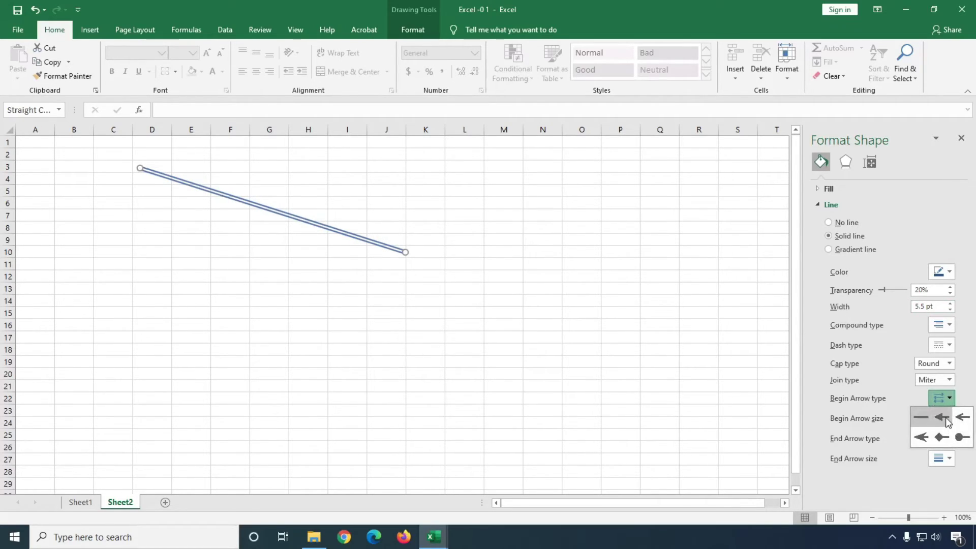
click(962, 437)
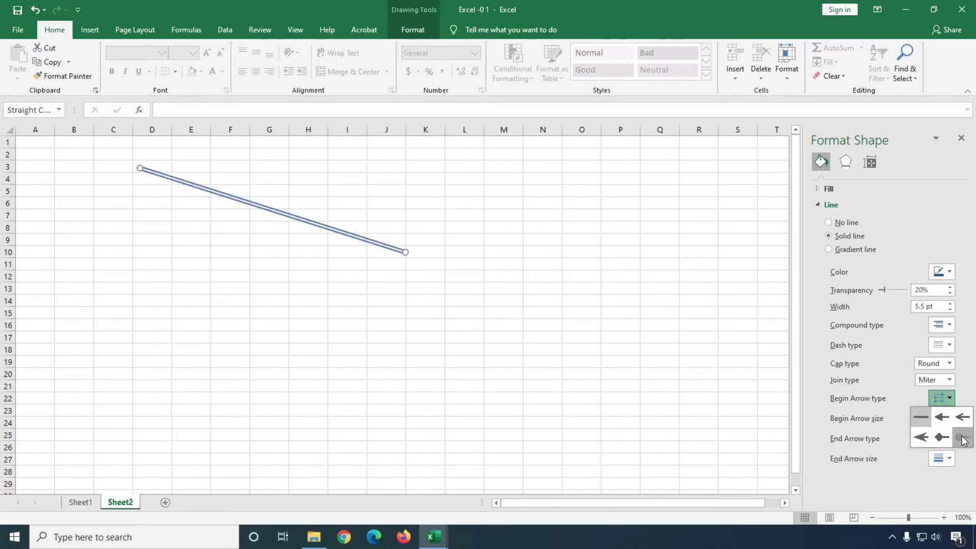
click(441, 371)
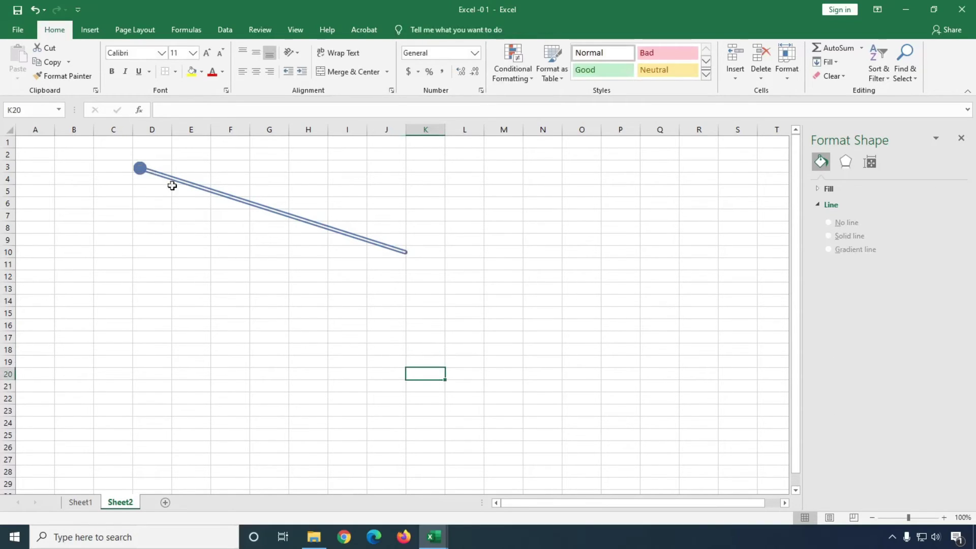
click(329, 235)
click(328, 229)
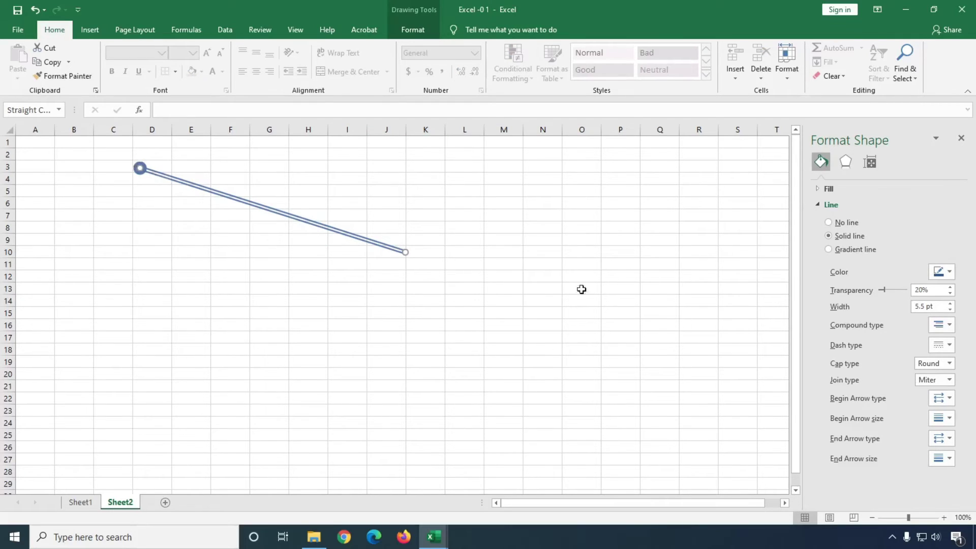
click(948, 398)
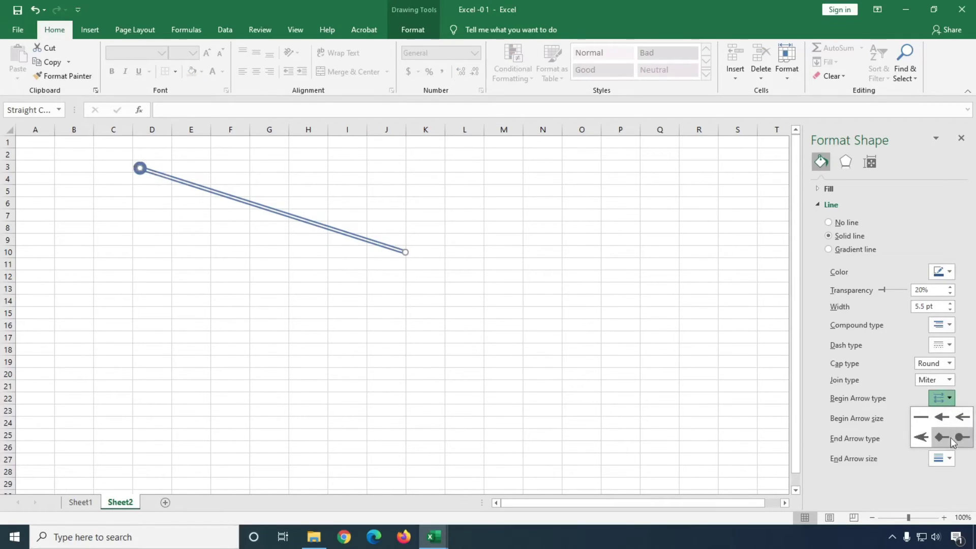
click(919, 440)
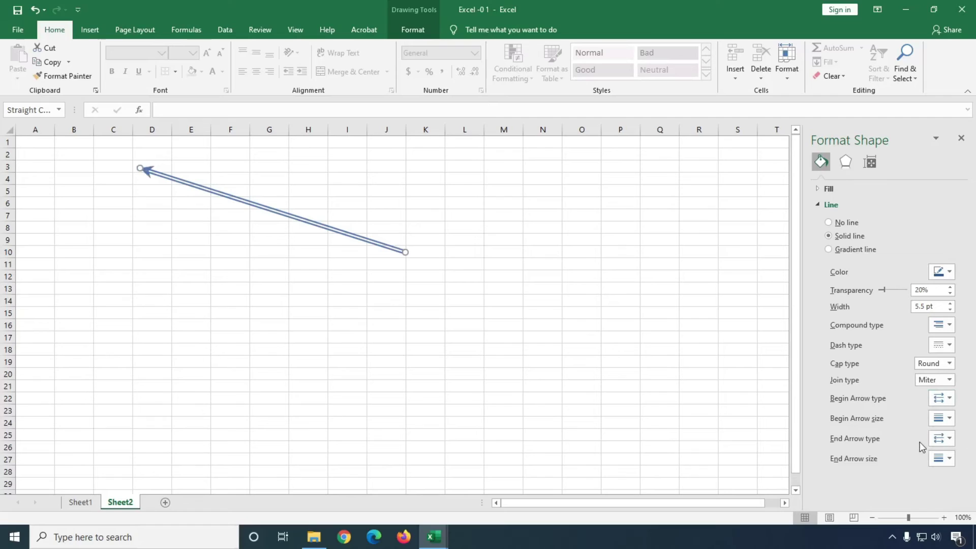